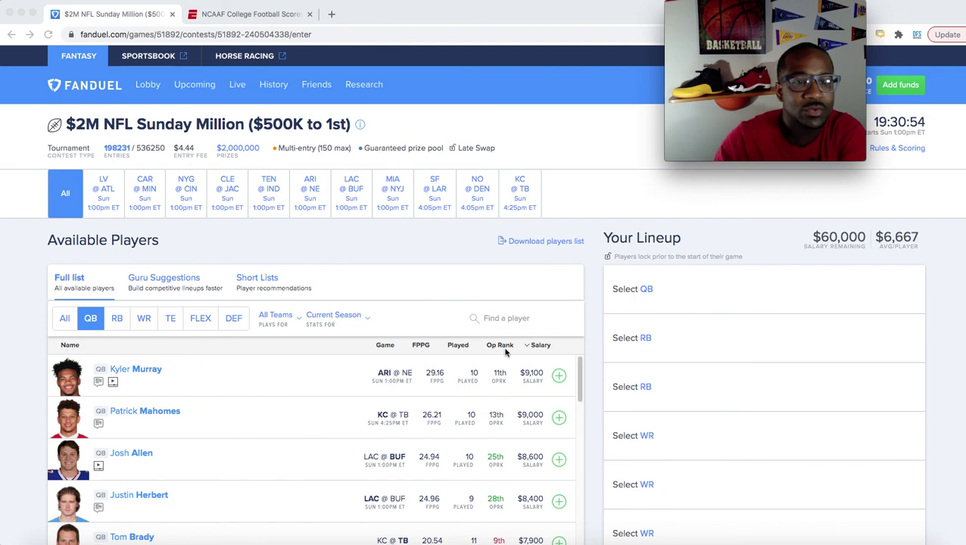
# Step: Review the higher-priced quarterbacks, from Kyler Murray down to Taysom Hill, comparing matchup, FPPG, opponent rank and salary
pyautogui.scroll(-2, 13, 381)
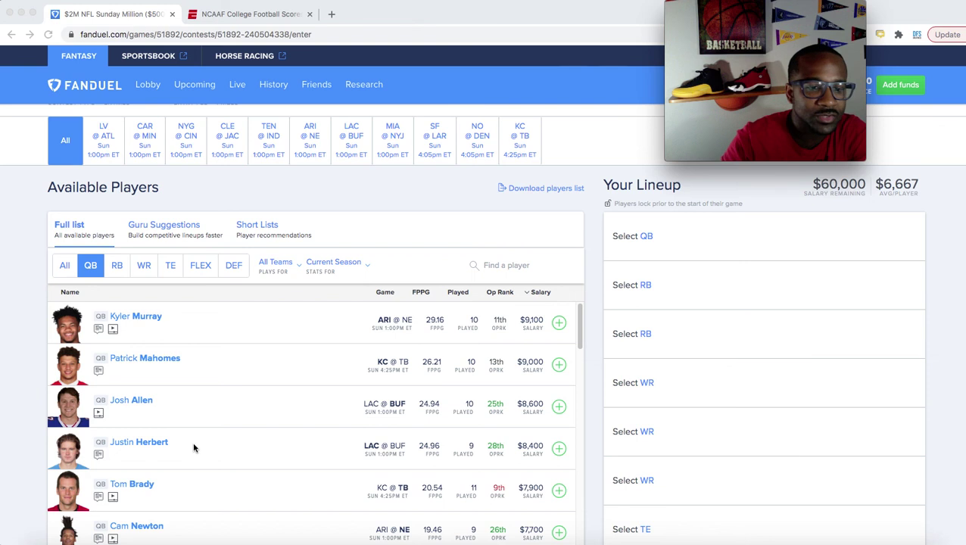
pyautogui.scroll(-1, 193, 448)
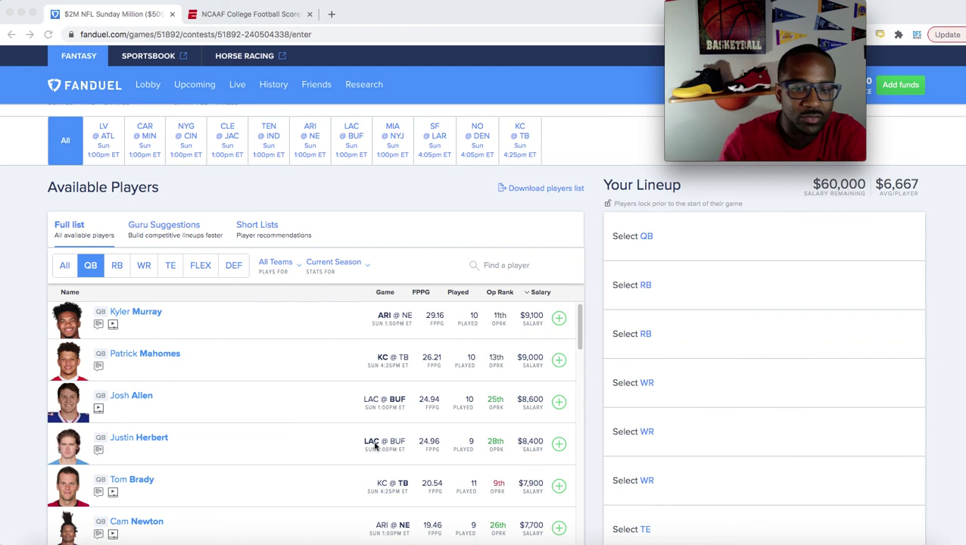
pyautogui.scroll(-1, 348, 438)
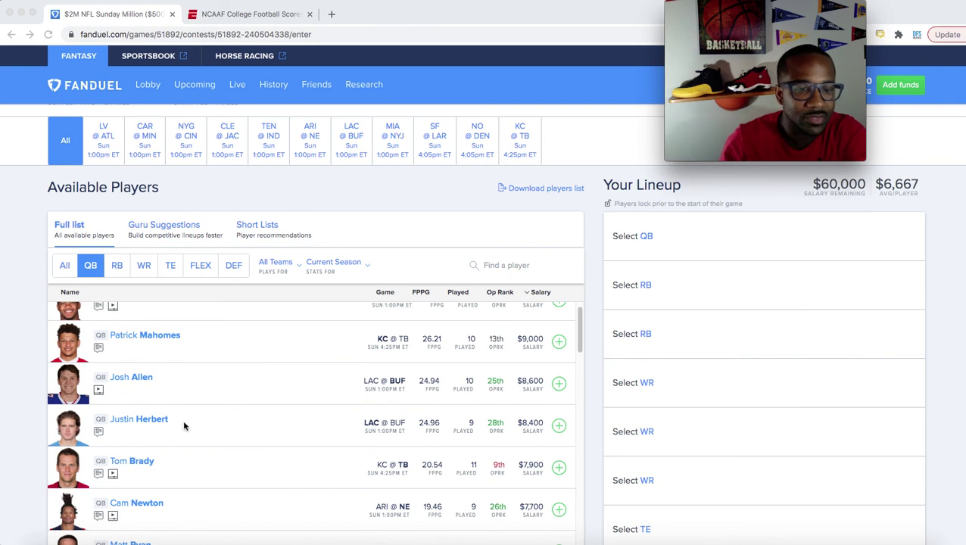
pyautogui.scroll(-2, 234, 435)
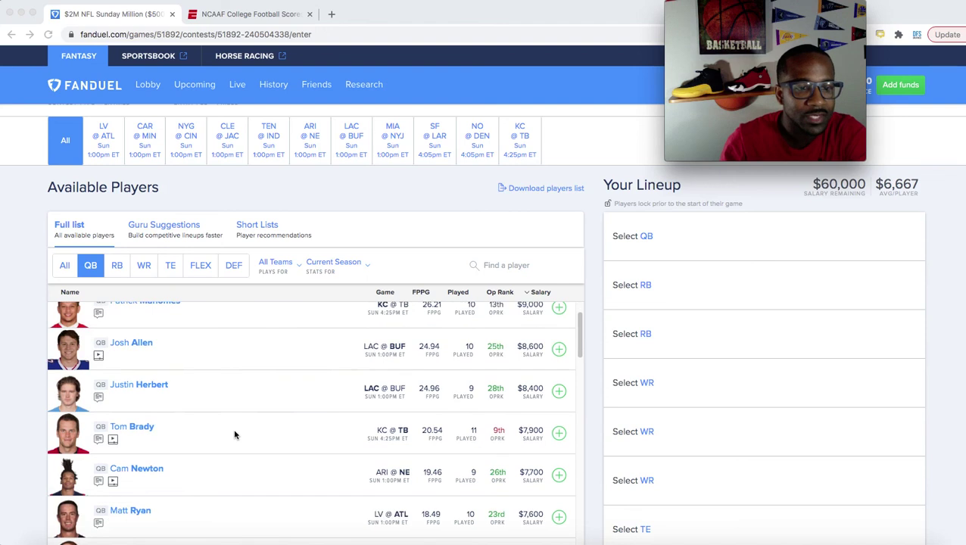
pyautogui.scroll(-2, 235, 435)
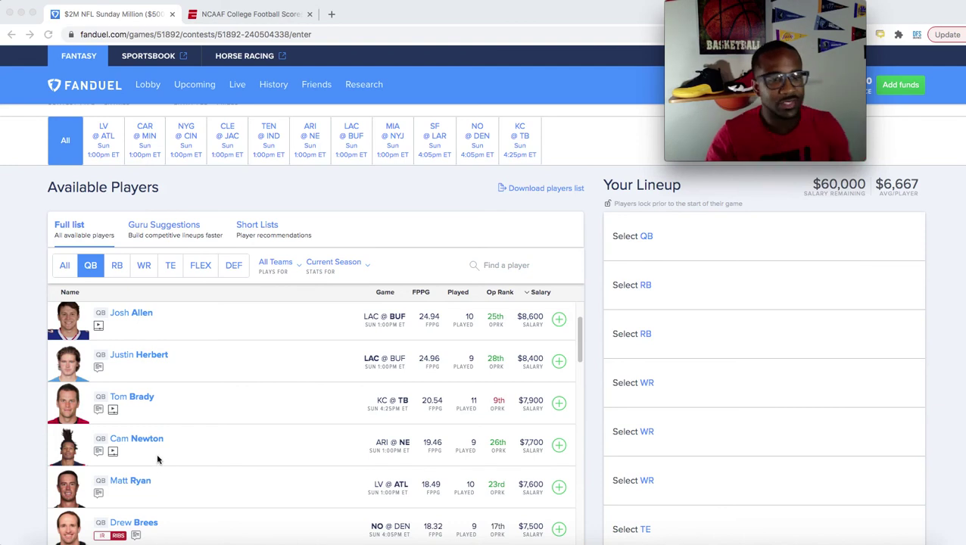
pyautogui.scroll(-1, 158, 458)
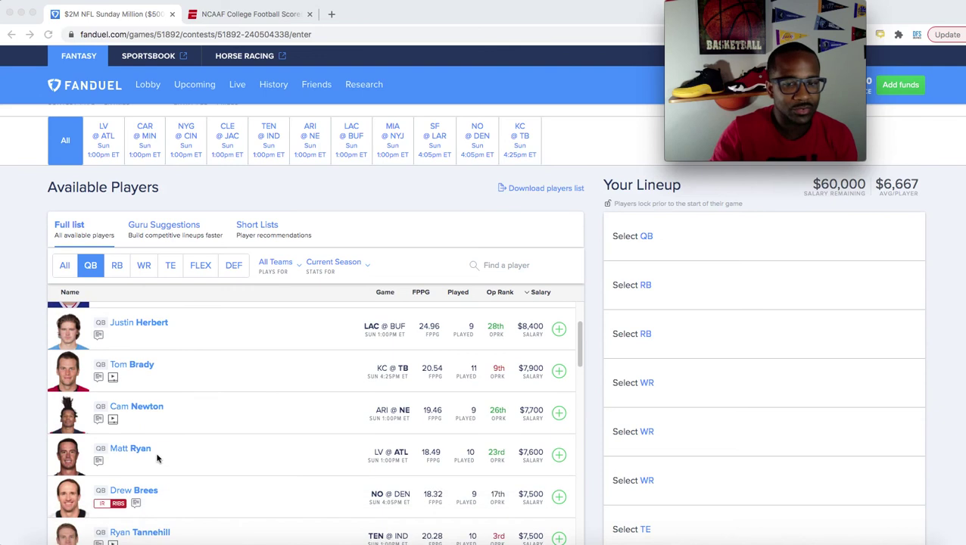
pyautogui.scroll(-1, 137, 447)
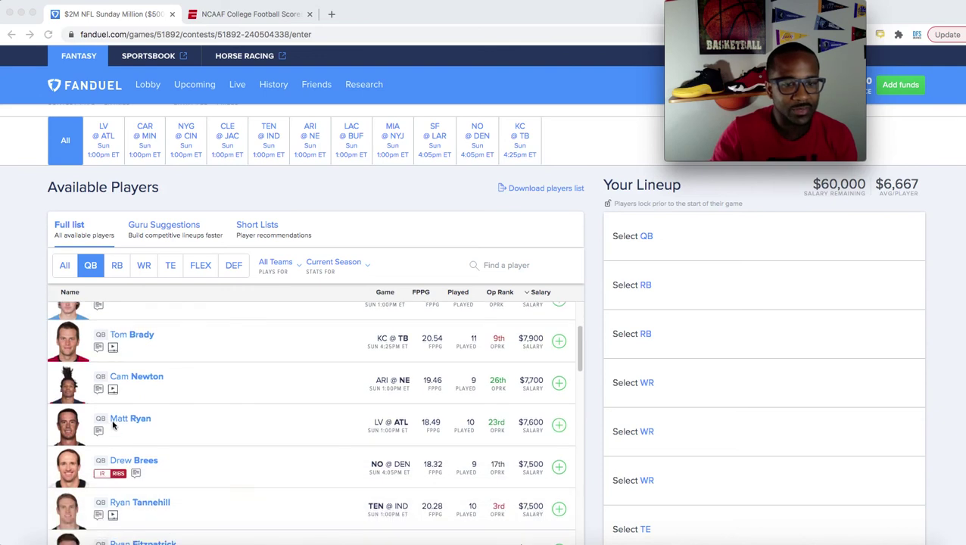
pyautogui.scroll(-1, 115, 432)
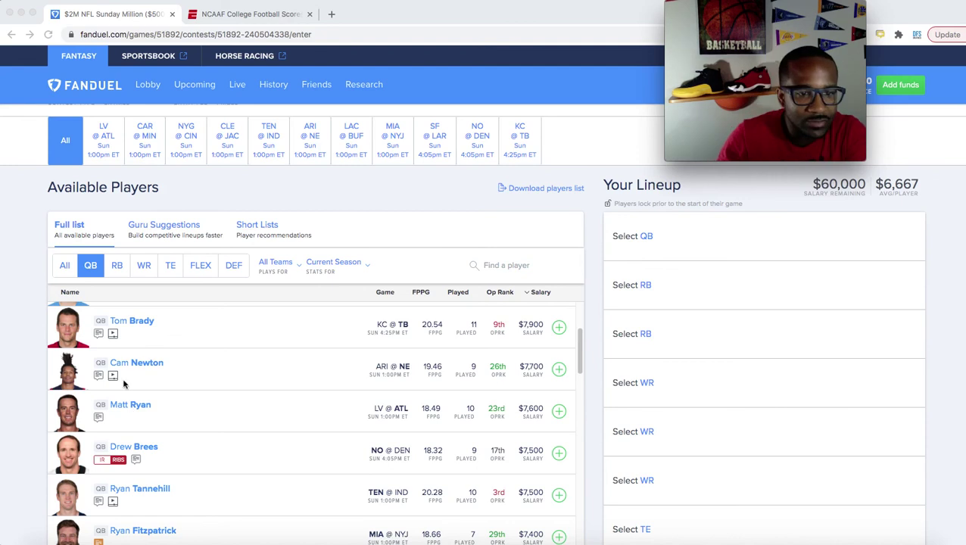
pyautogui.scroll(-1, 469, 397)
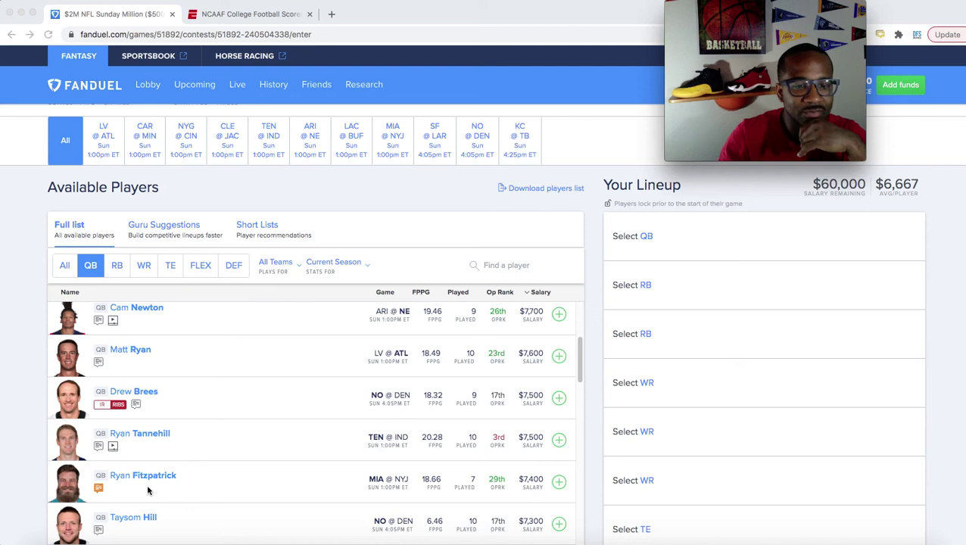
# Step: Examine the cheaper quarterbacks, from Ryan Fitzpatrick down to Jimmy Garoppolo, for value options by matchup and salary
pyautogui.click(581, 361)
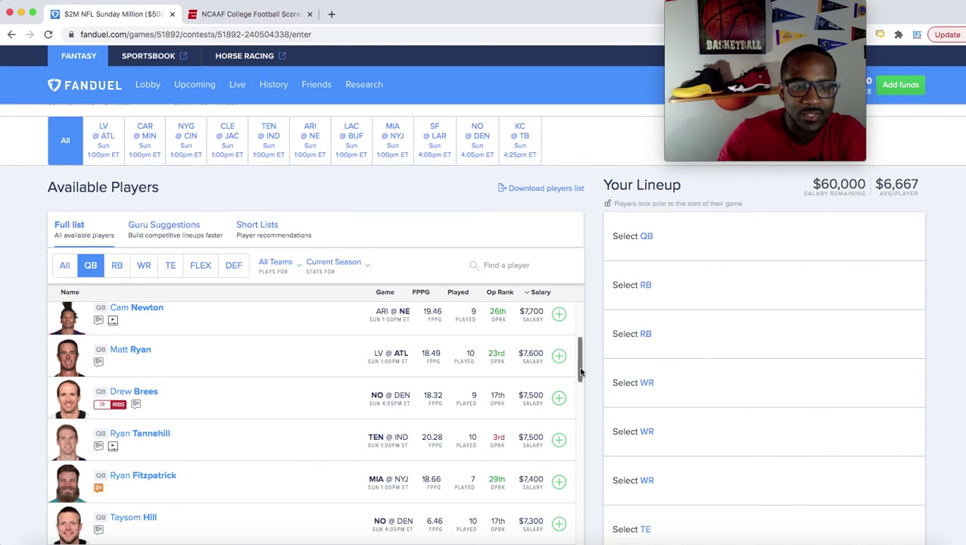
pyautogui.scroll(-2, 580, 361)
pyautogui.scroll(-1, 580, 361)
pyautogui.scroll(-1, 193, 410)
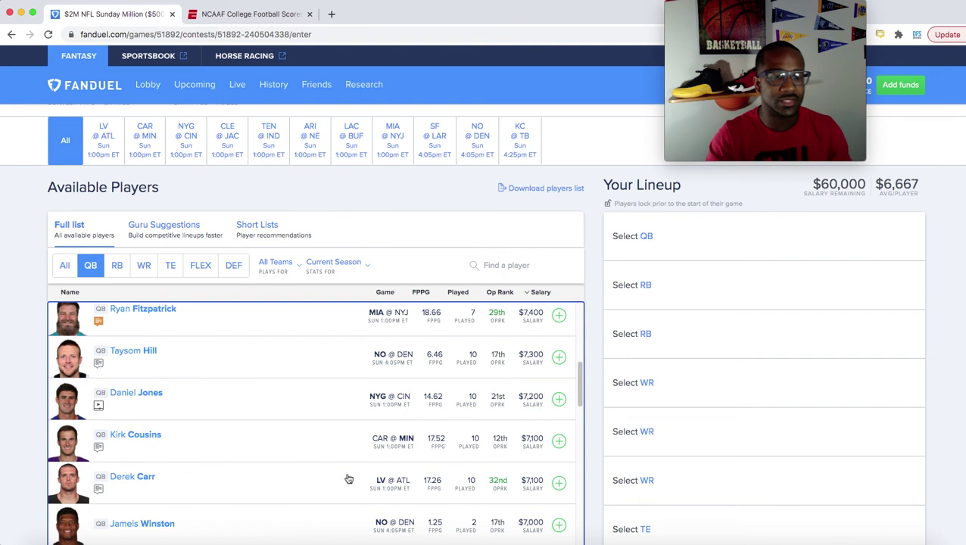
pyautogui.scroll(-1, 291, 465)
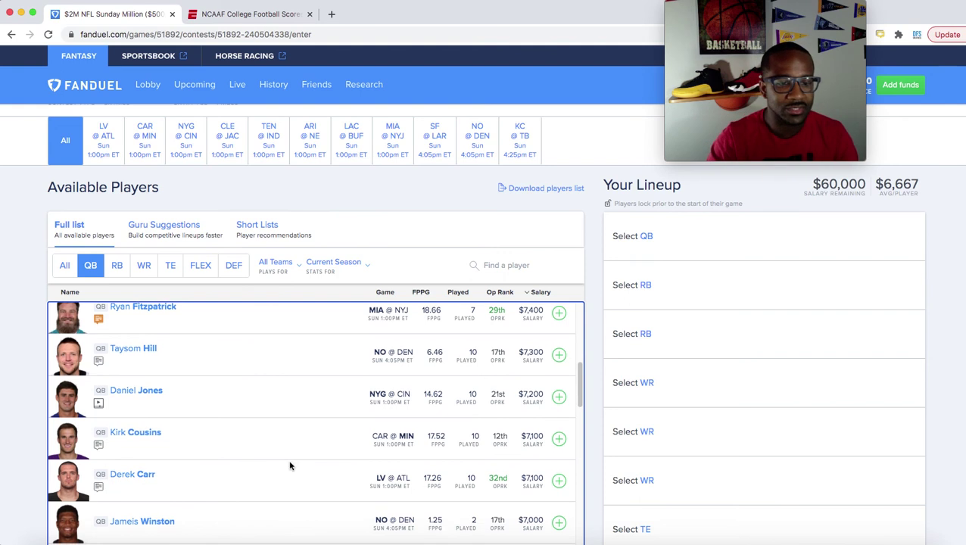
pyautogui.scroll(-2, 289, 466)
pyautogui.scroll(-2, 288, 466)
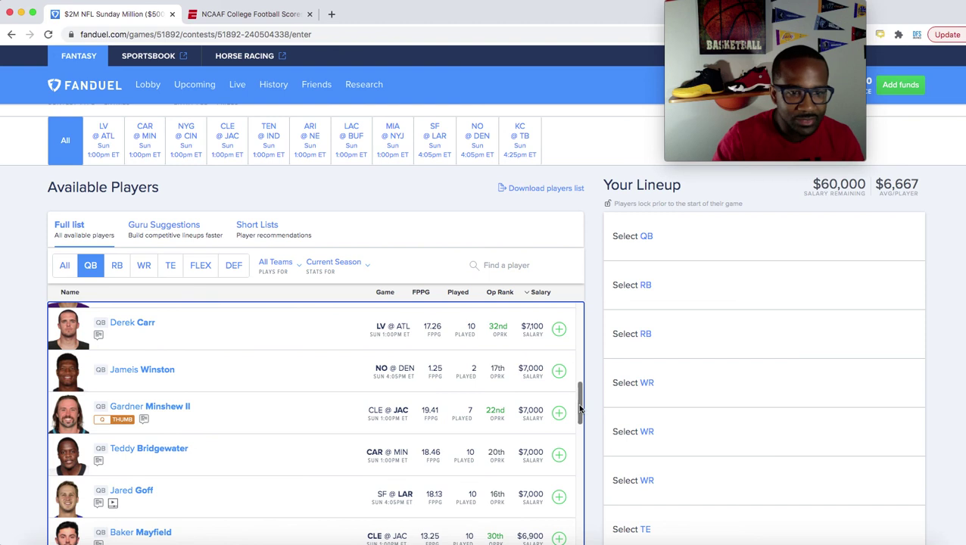
pyautogui.scroll(-2, 581, 413)
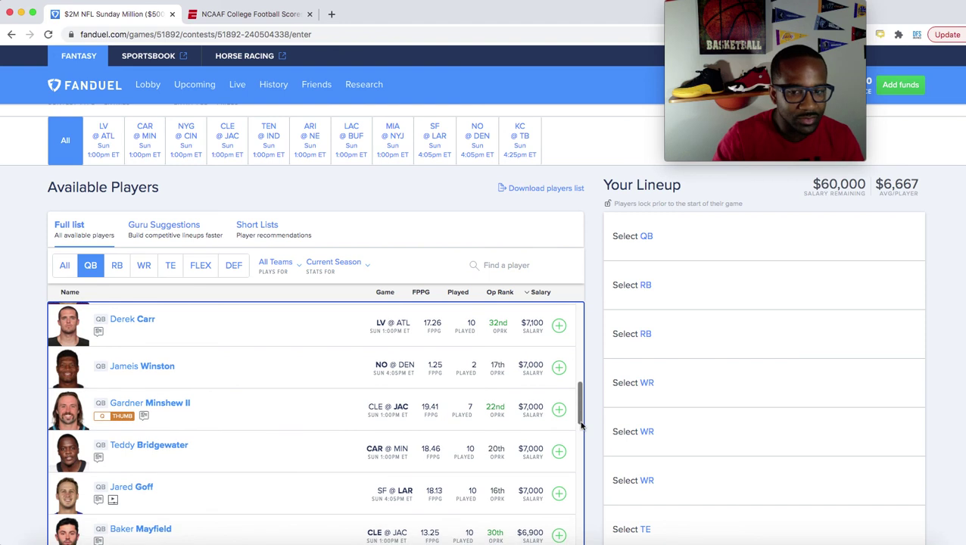
pyautogui.scroll(-3, 581, 434)
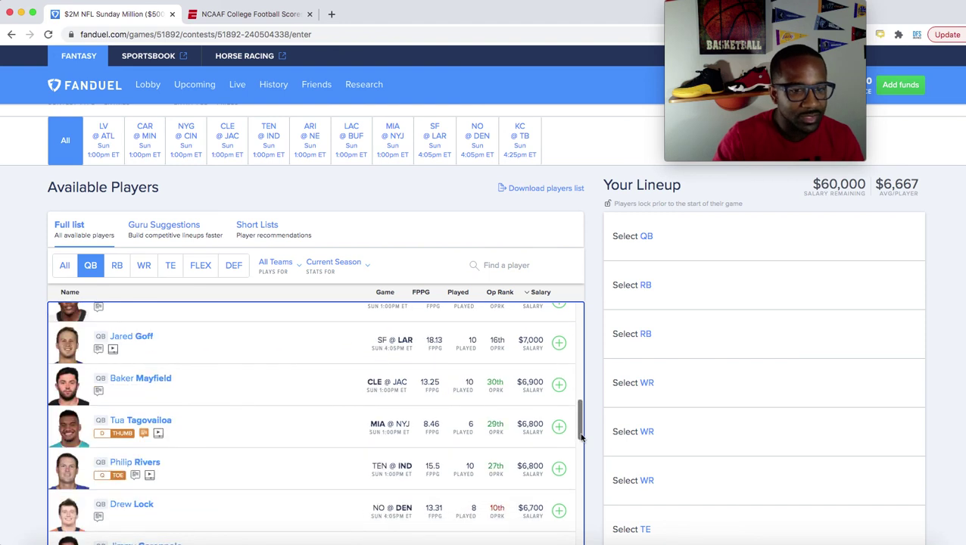
pyautogui.scroll(-1, 580, 435)
# Step: Add Josh Allen (BUF) to the lineup as the quarterback
pyautogui.scroll(1, 579, 417)
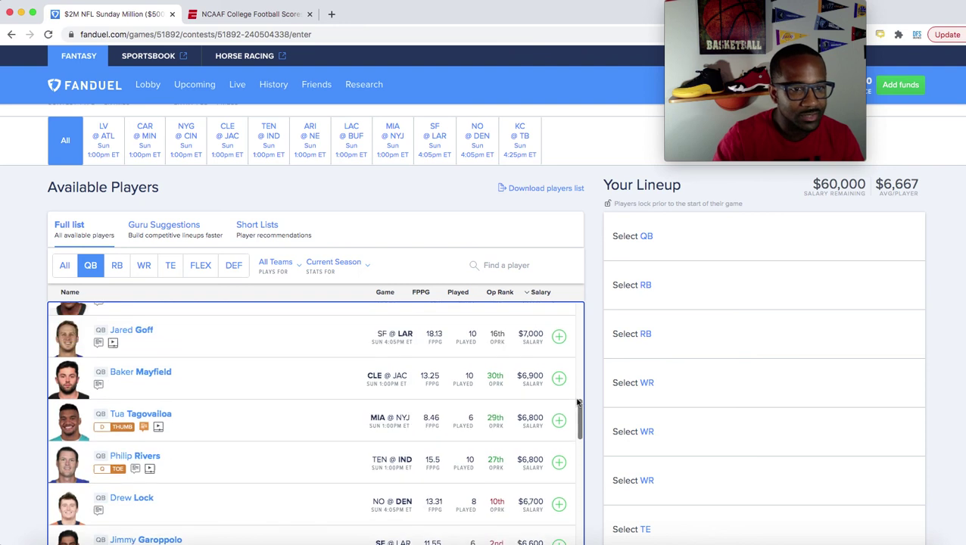
pyautogui.scroll(3, 578, 402)
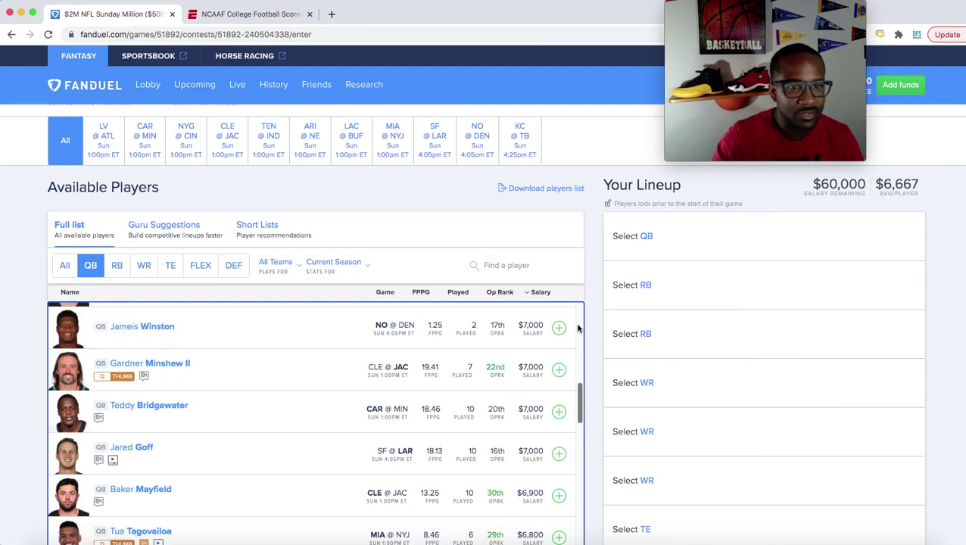
pyautogui.scroll(10, 579, 331)
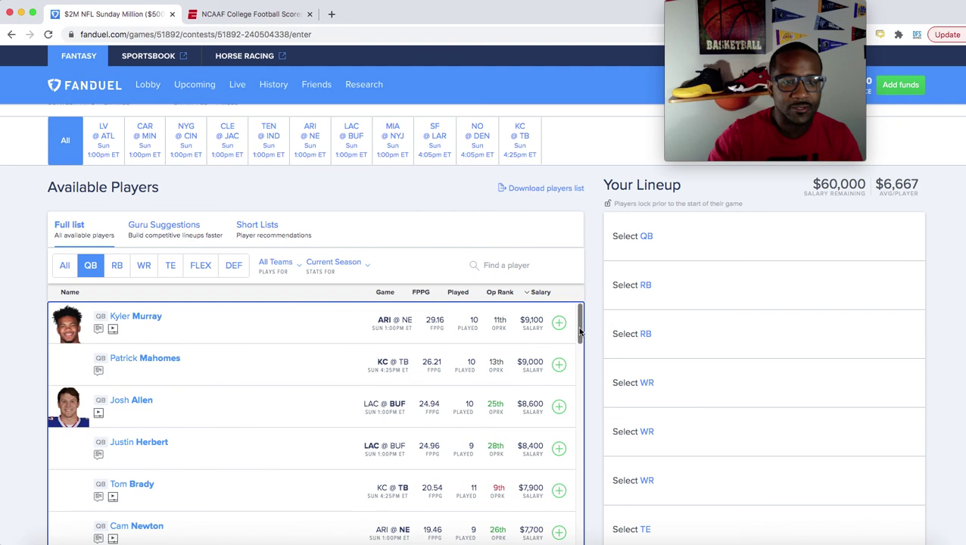
pyautogui.click(560, 409)
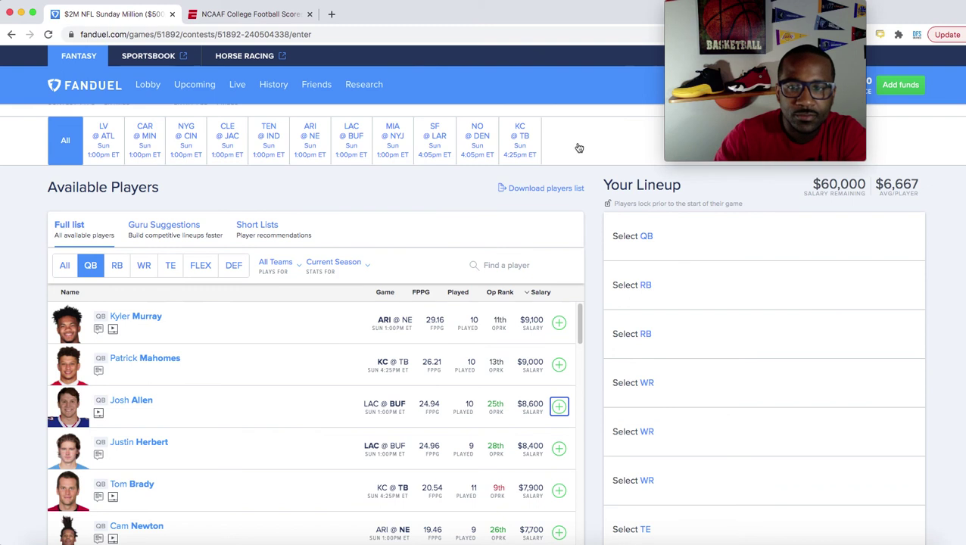
pyautogui.click(560, 409)
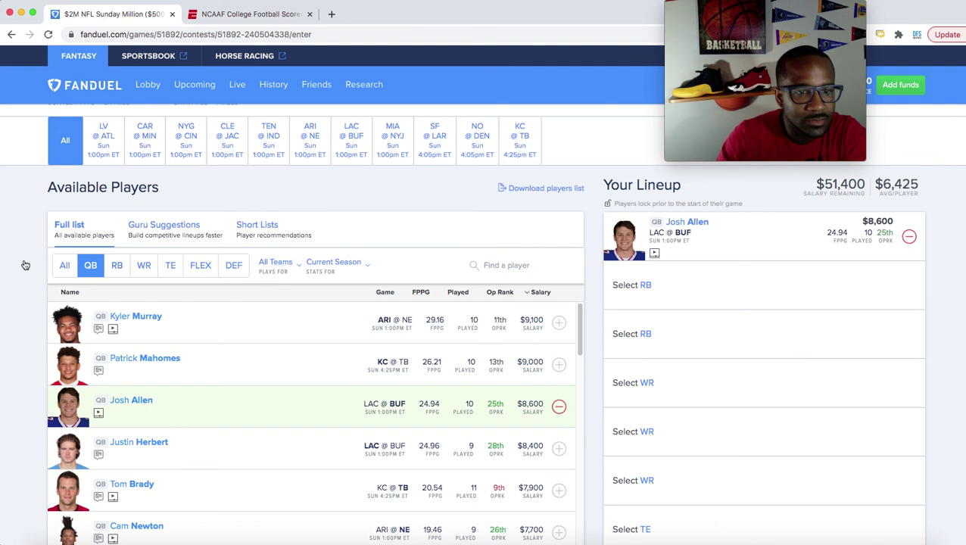
# Step: Filter the available players to running backs and compare the higher-priced options, from Dalvin Cook down to Kareem Hunt
pyautogui.click(117, 266)
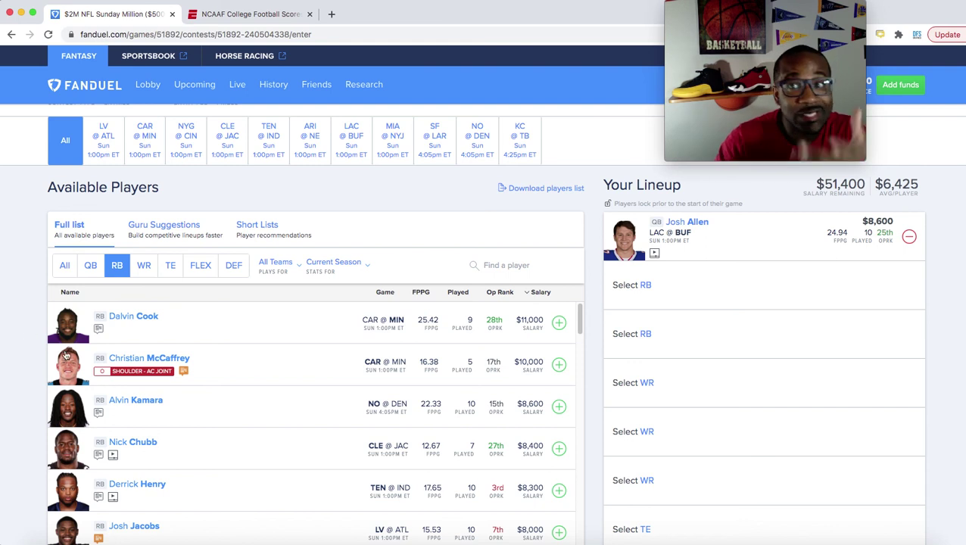
pyautogui.scroll(-1, 30, 369)
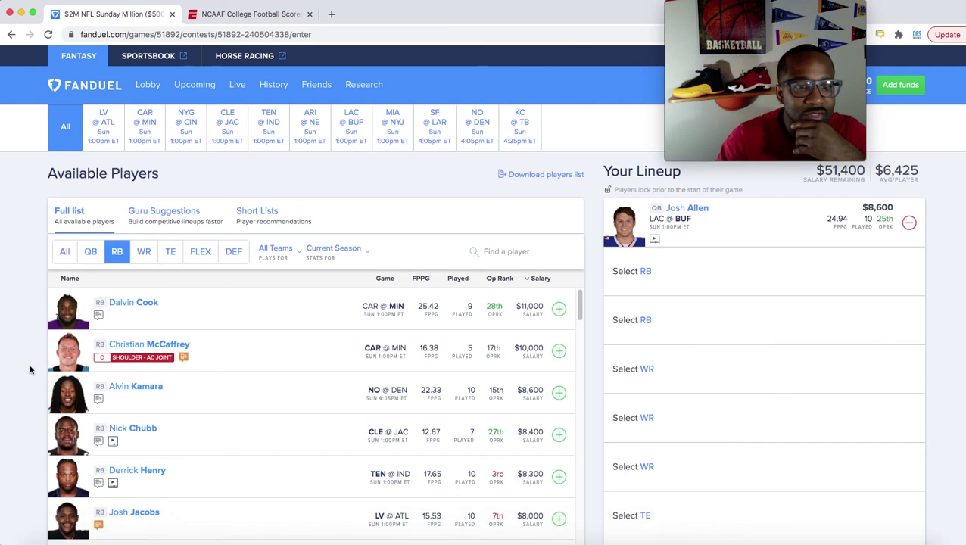
pyautogui.scroll(-2, 31, 370)
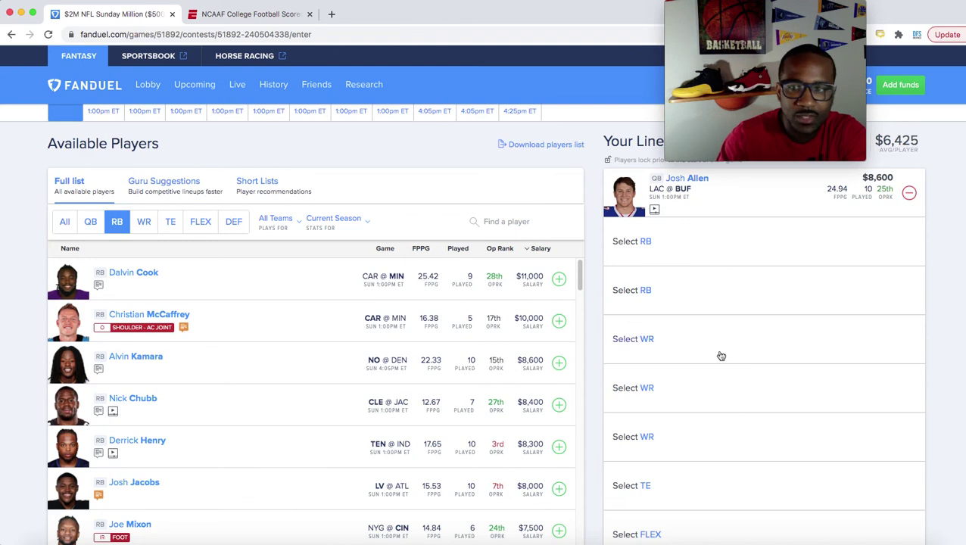
pyautogui.scroll(-1, 373, 363)
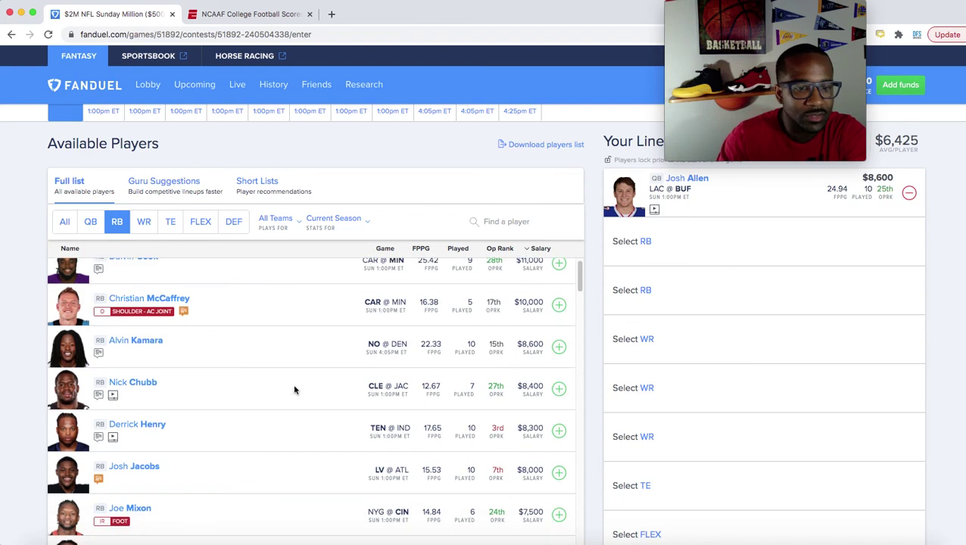
pyautogui.scroll(-1, 296, 388)
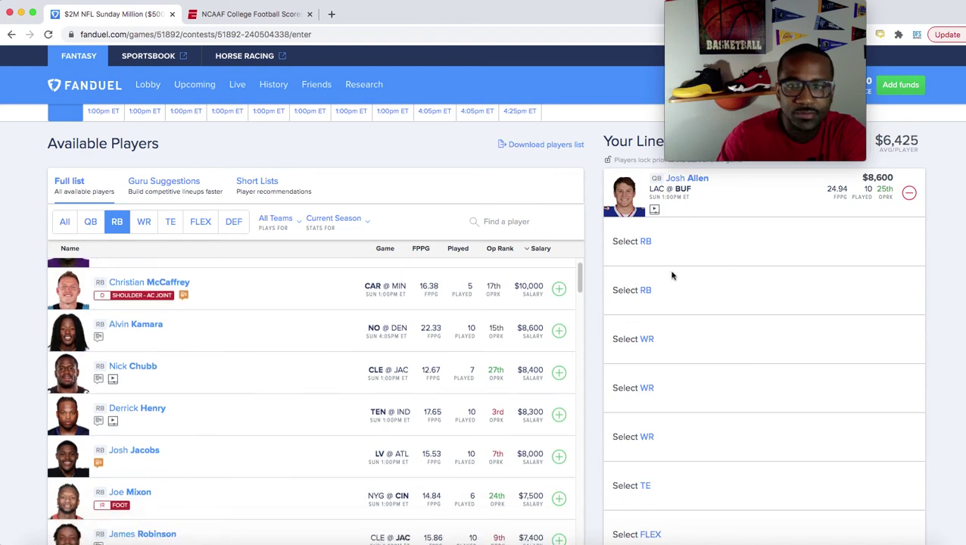
pyautogui.scroll(-5, 581, 296)
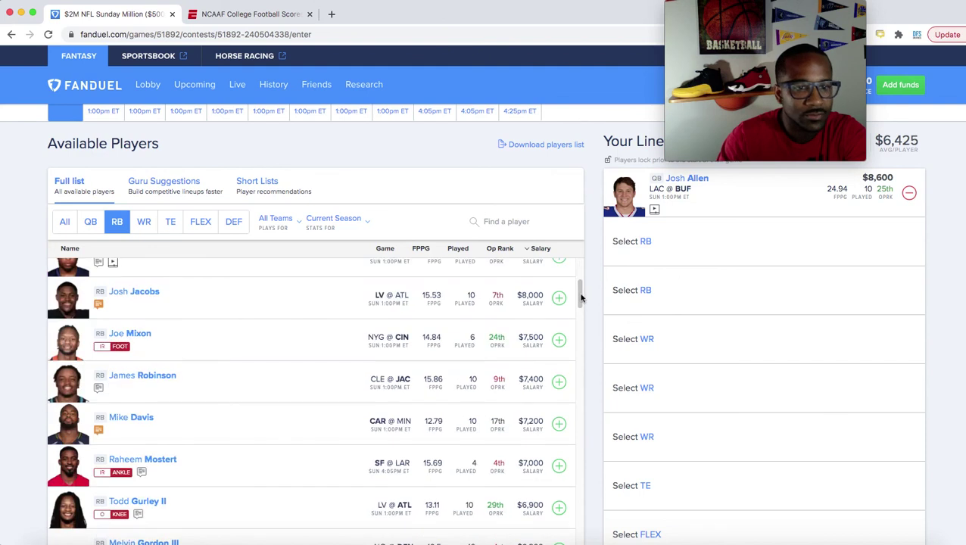
pyautogui.scroll(-3, 581, 298)
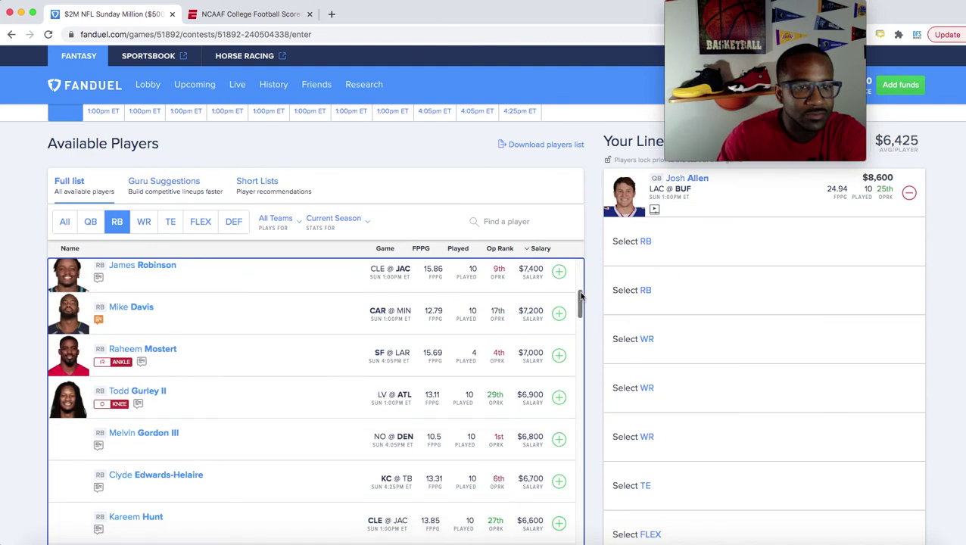
pyautogui.scroll(3, 580, 281)
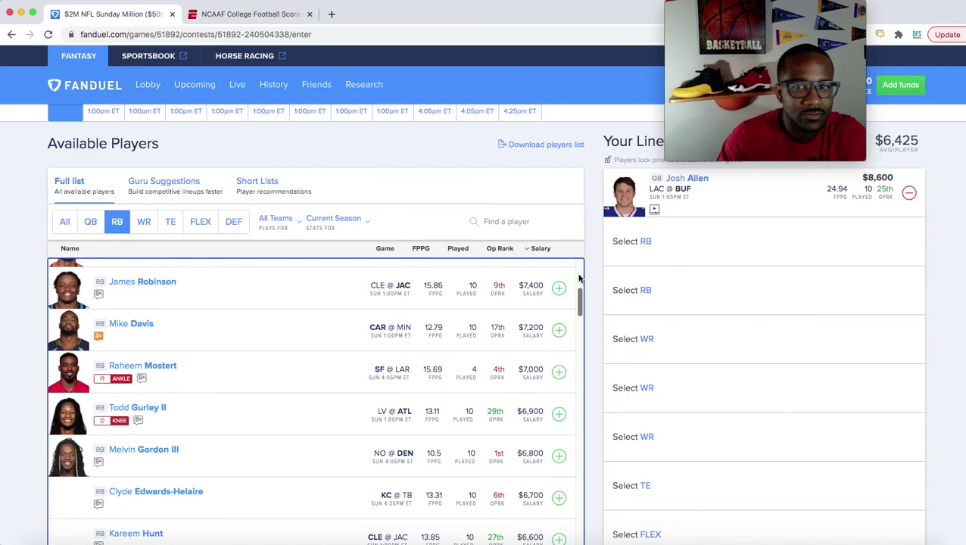
pyautogui.scroll(5, 580, 281)
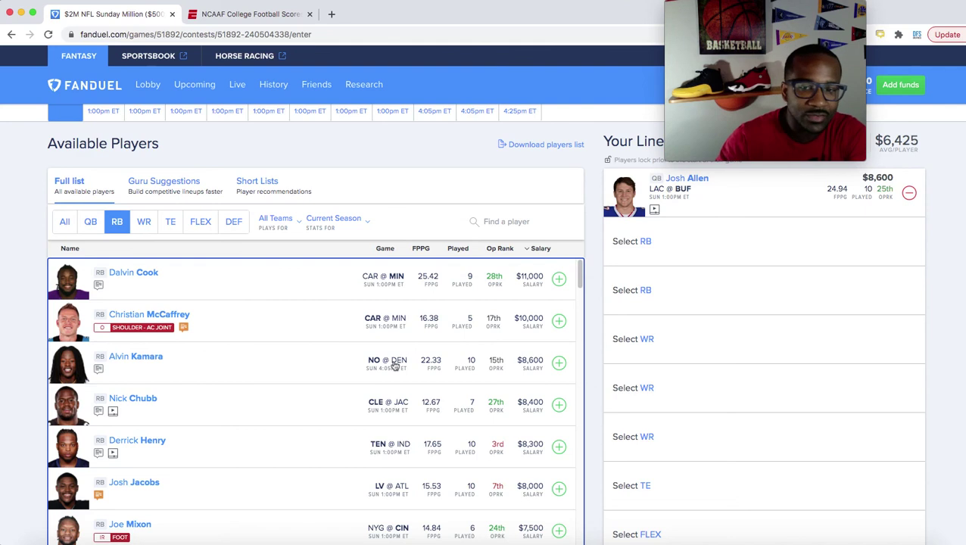
# Step: Compare the mid-priced running backs, from James Robinson down to Salvon Ahmed, by matchup, FPPG, opponent rank and salary
pyautogui.scroll(-1, 918, 311)
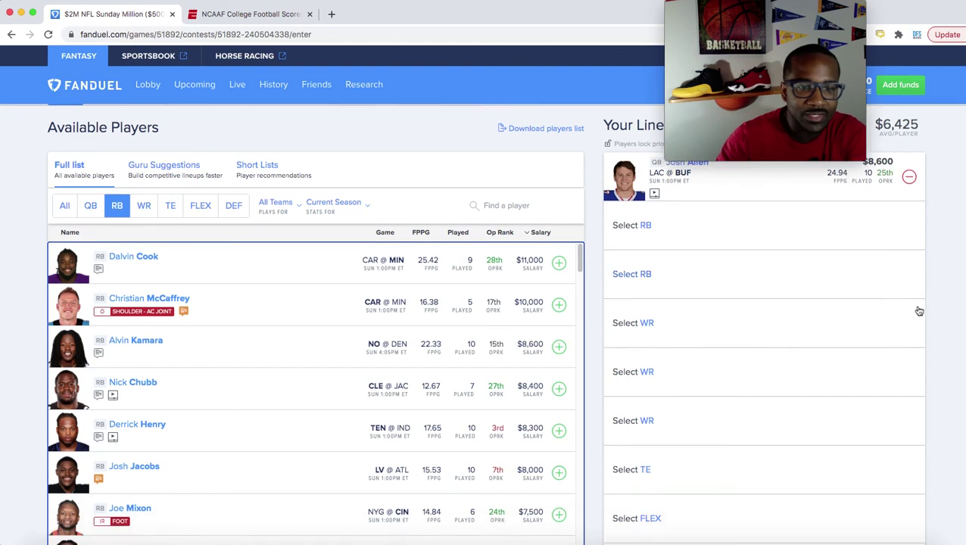
pyautogui.scroll(-3, 918, 311)
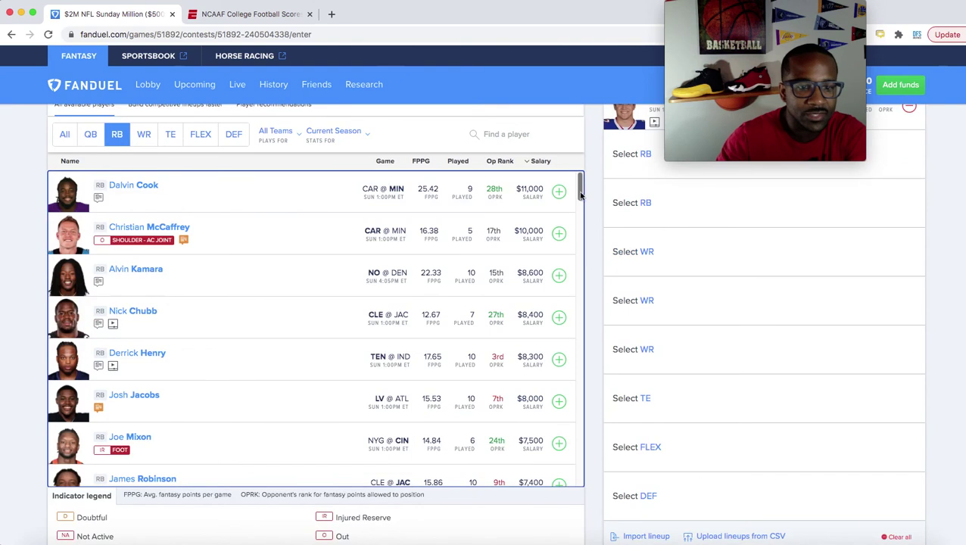
pyautogui.moveTo(581, 195); pyautogui.dragTo(583, 225)
pyautogui.scroll(-1, 582, 224)
pyautogui.scroll(-1, 583, 225)
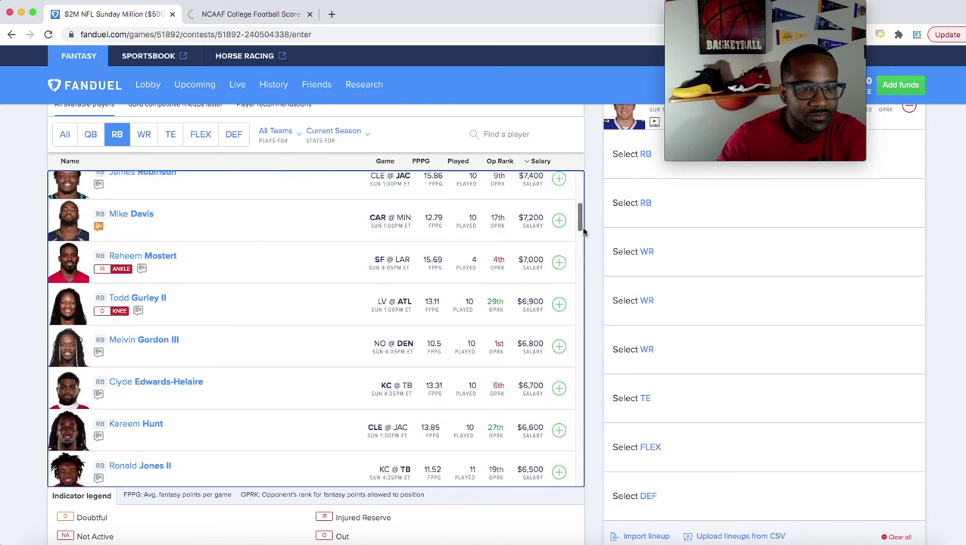
pyautogui.scroll(-3, 583, 227)
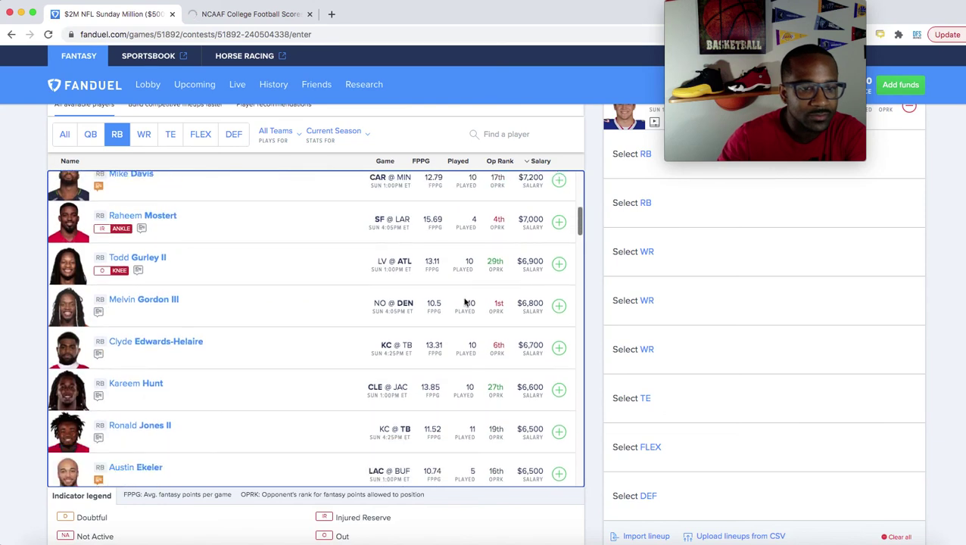
pyautogui.scroll(-3, 465, 300)
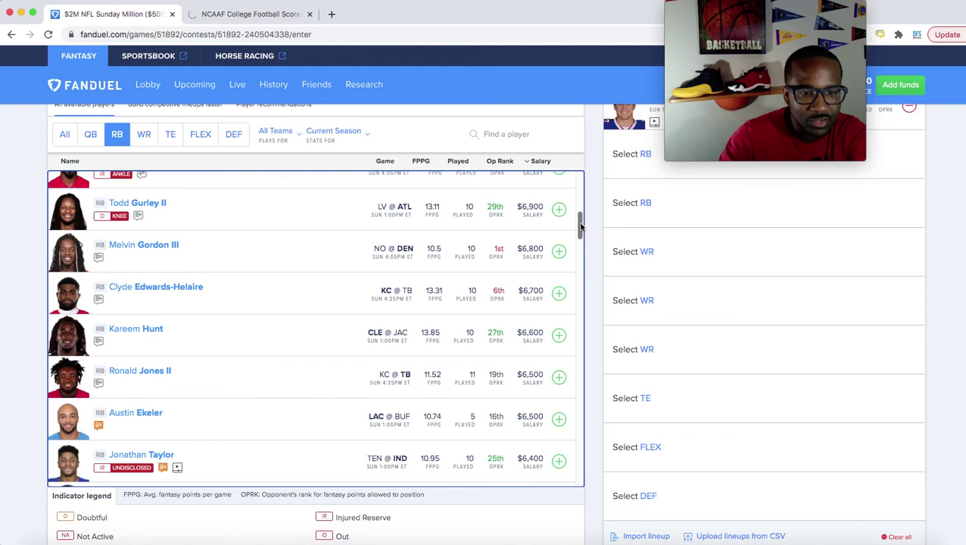
pyautogui.moveTo(582, 218); pyautogui.dragTo(579, 242)
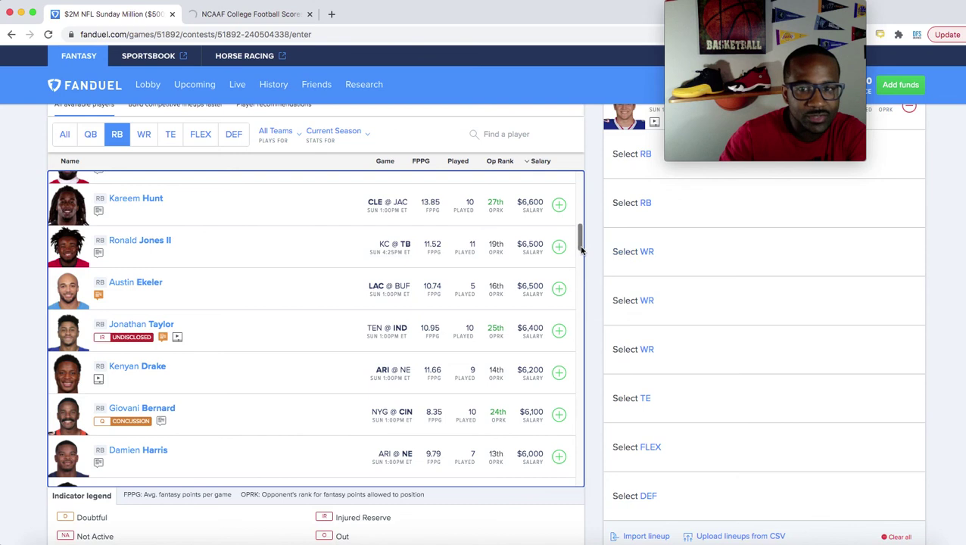
pyautogui.moveTo(581, 251); pyautogui.dragTo(581, 263)
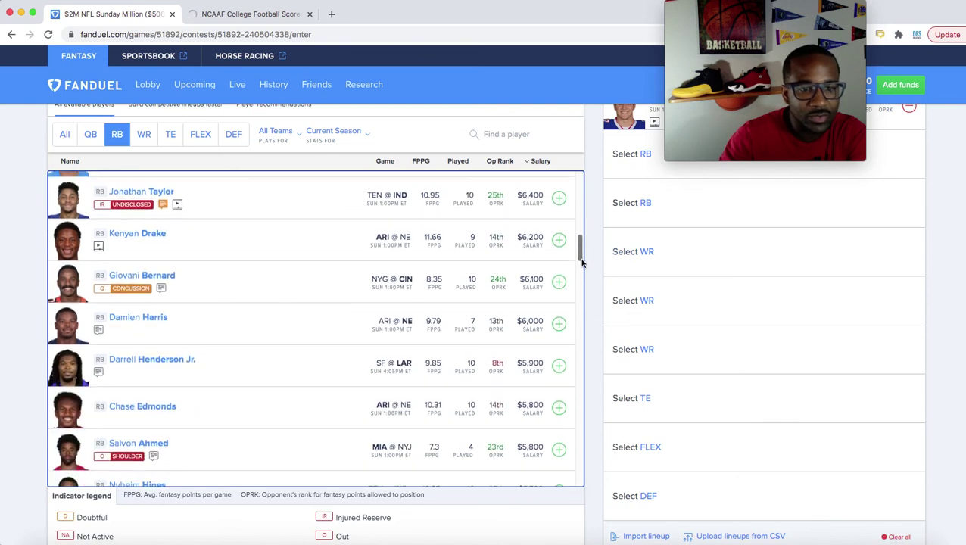
# Step: Add Nyheim Hines (IND) to the lineup as the first running back
pyautogui.scroll(-1, 319, 431)
pyautogui.scroll(-1, 211, 432)
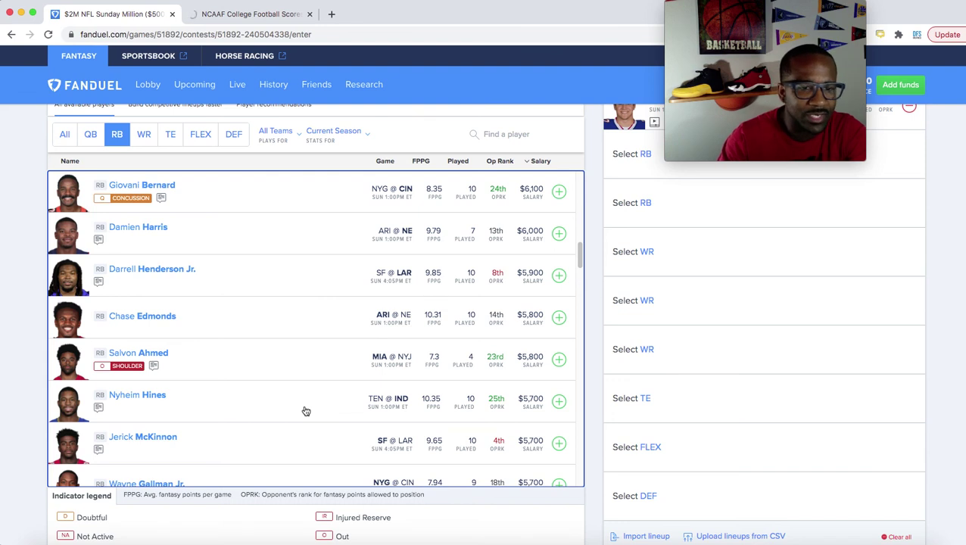
pyautogui.click(558, 402)
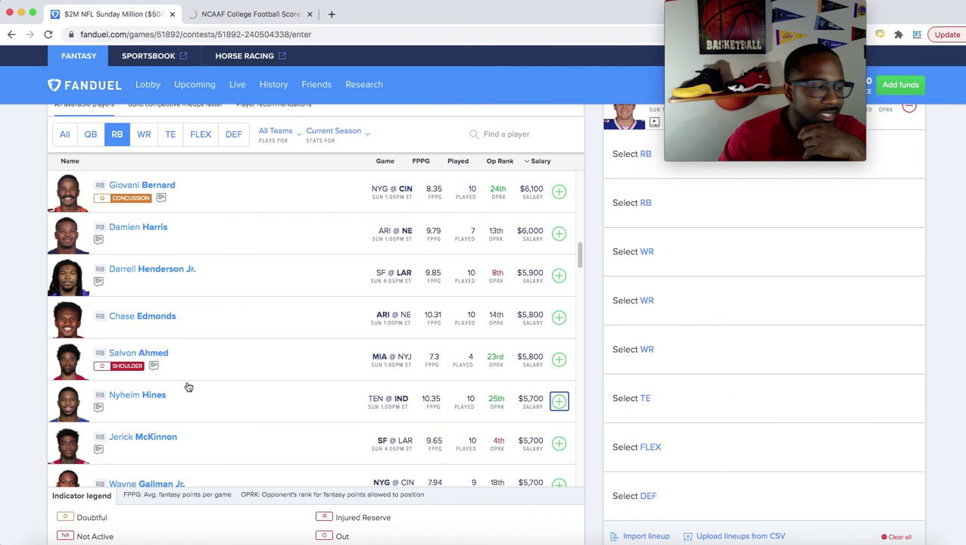
pyautogui.press('Return')
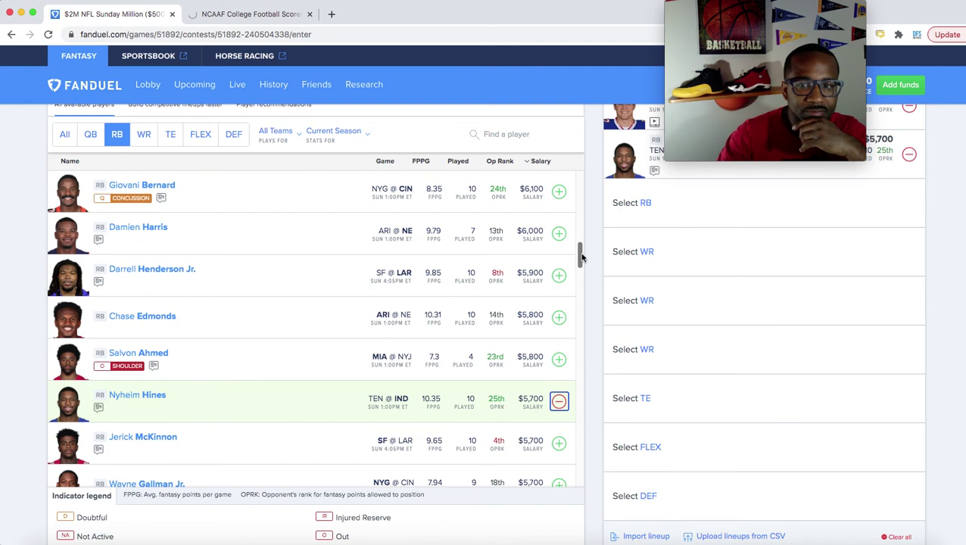
# Step: Find Brian Hill (ATL) among the cheaper running backs and add him to the lineup's second running back slot
pyautogui.scroll(-1, 581, 259)
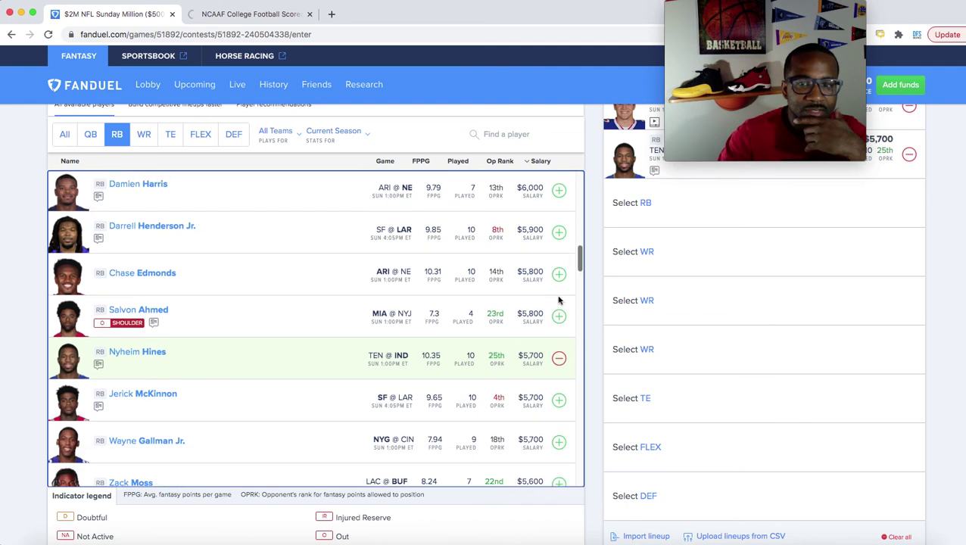
pyautogui.scroll(-2, 580, 293)
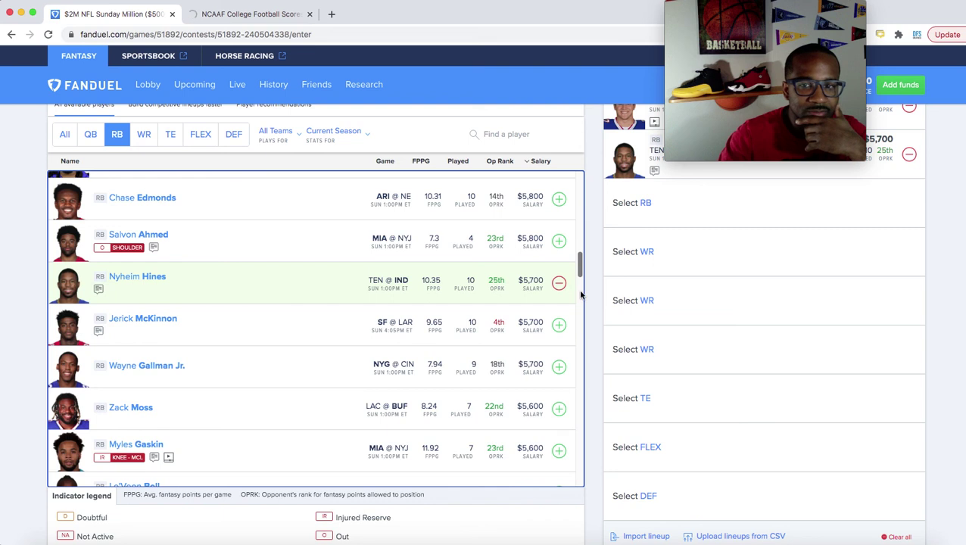
pyautogui.scroll(-1, 580, 292)
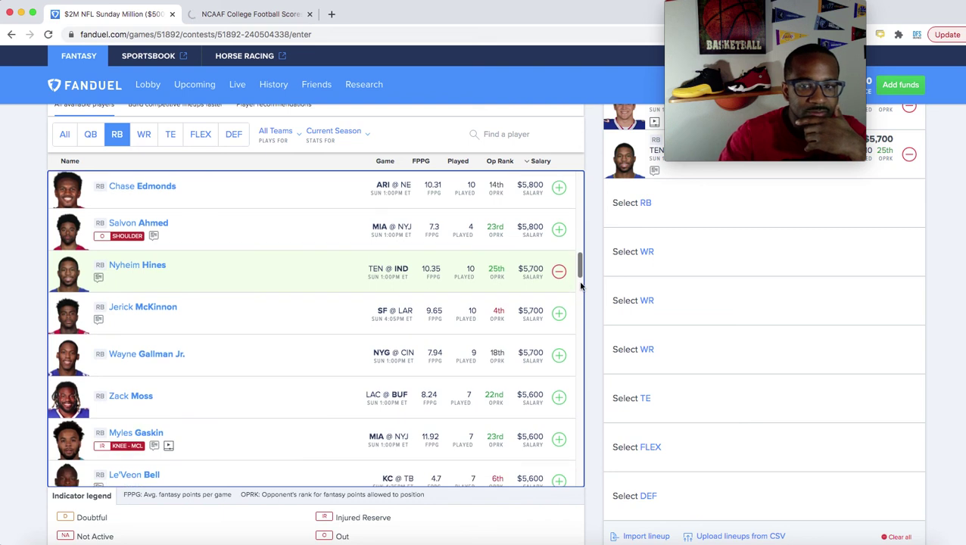
pyautogui.scroll(-6, 579, 280)
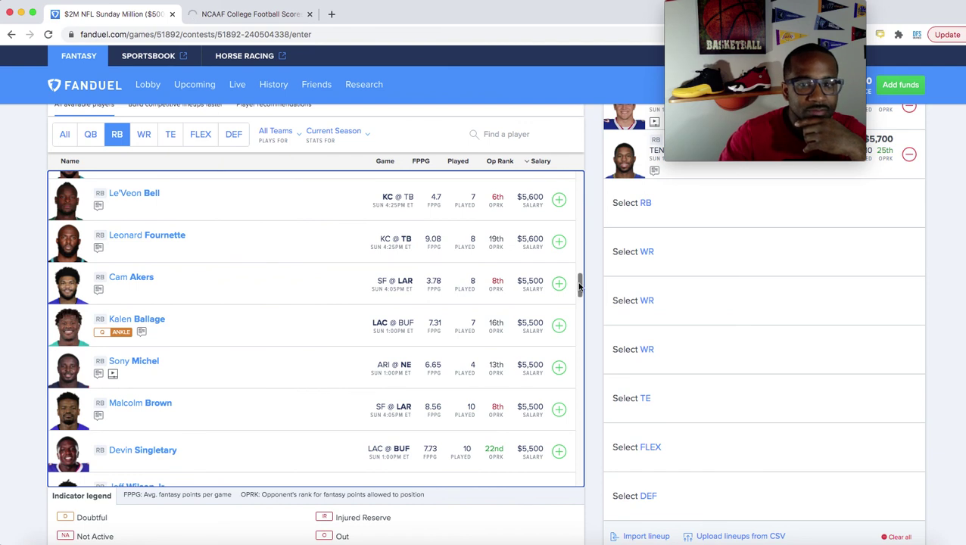
pyautogui.scroll(-1, 579, 287)
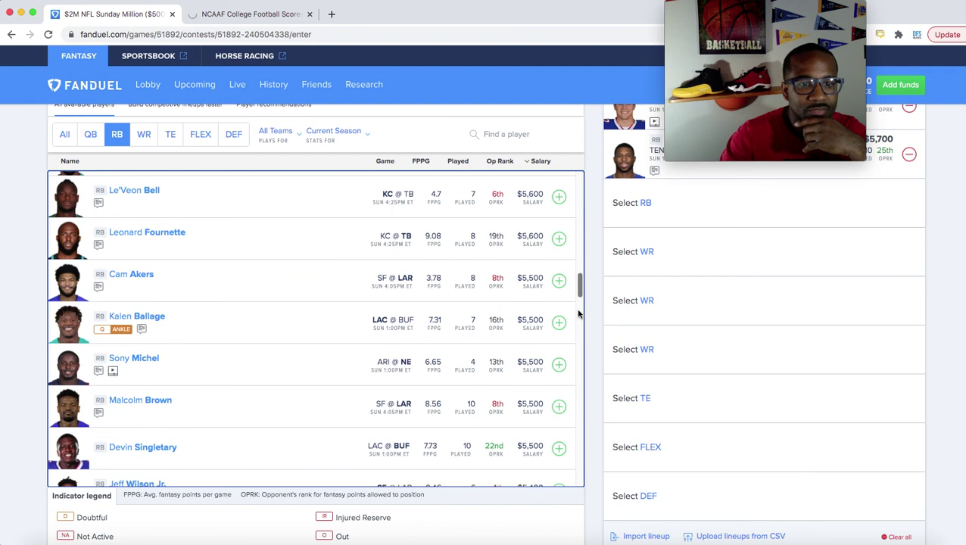
pyautogui.scroll(-3, 579, 315)
pyautogui.scroll(-3, 579, 322)
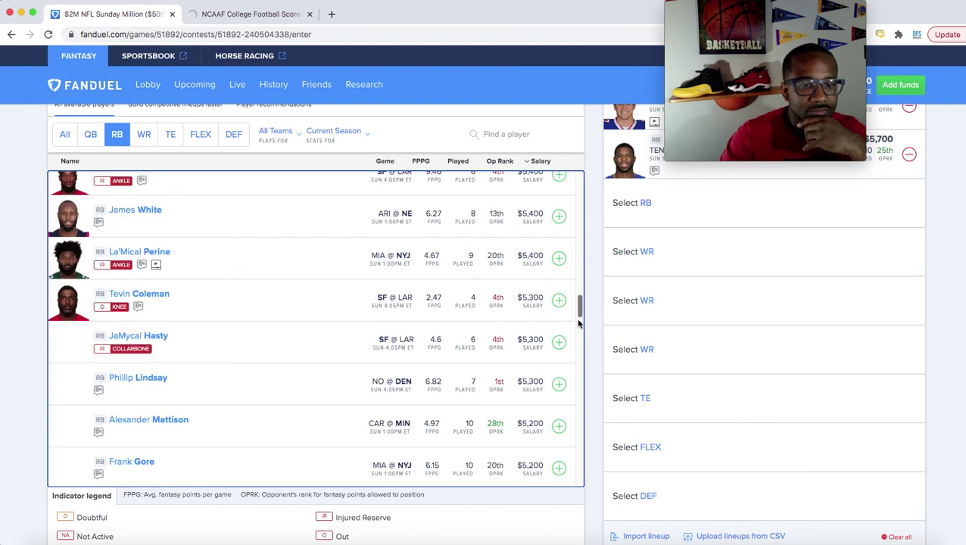
pyautogui.scroll(-2, 578, 323)
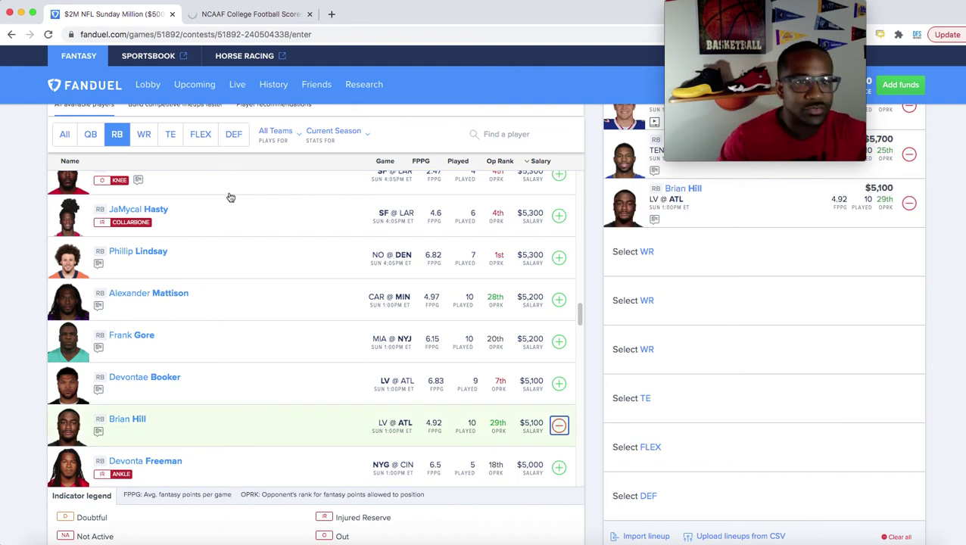
# Step: Filter the available players to wide receivers and add Justin Jefferson (MIN) to the lineup
pyautogui.click(143, 134)
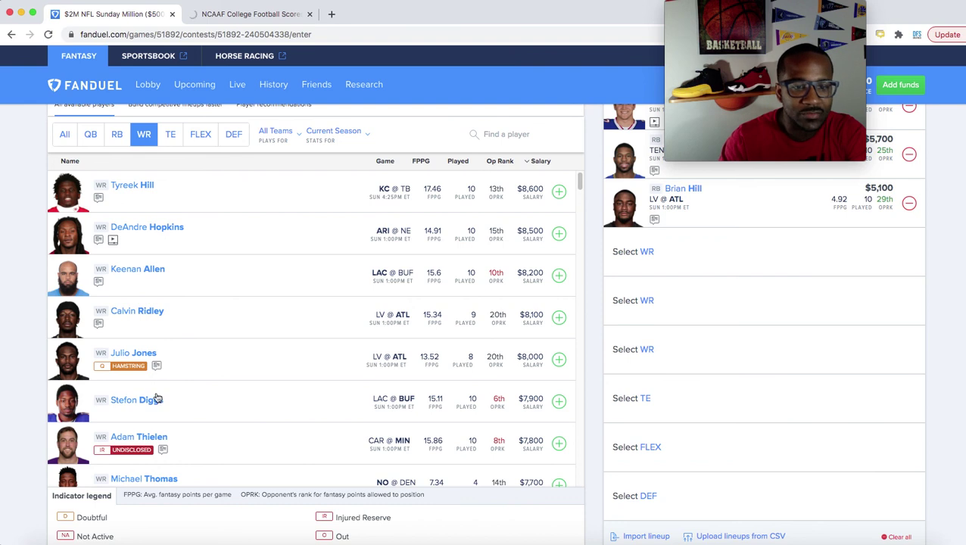
pyautogui.scroll(-1, 144, 401)
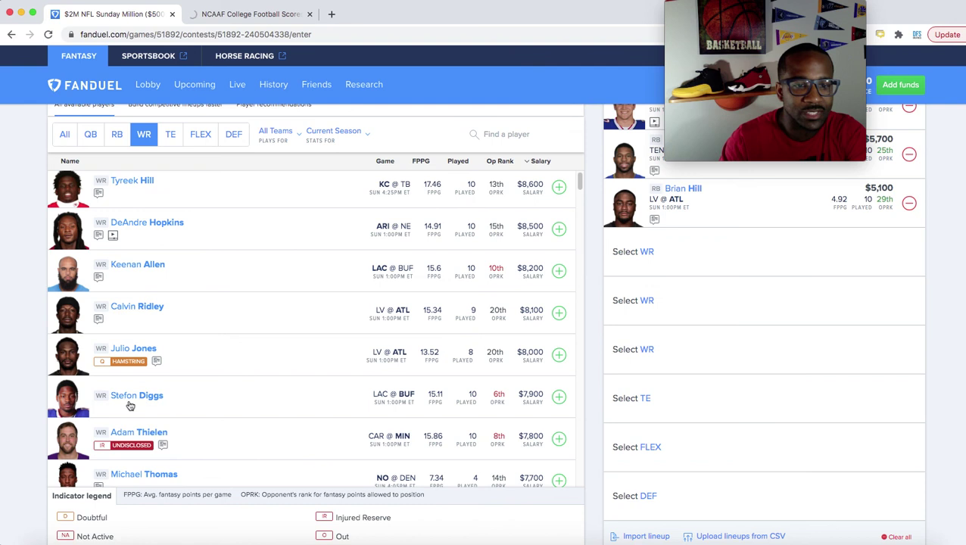
pyautogui.scroll(-1, 136, 402)
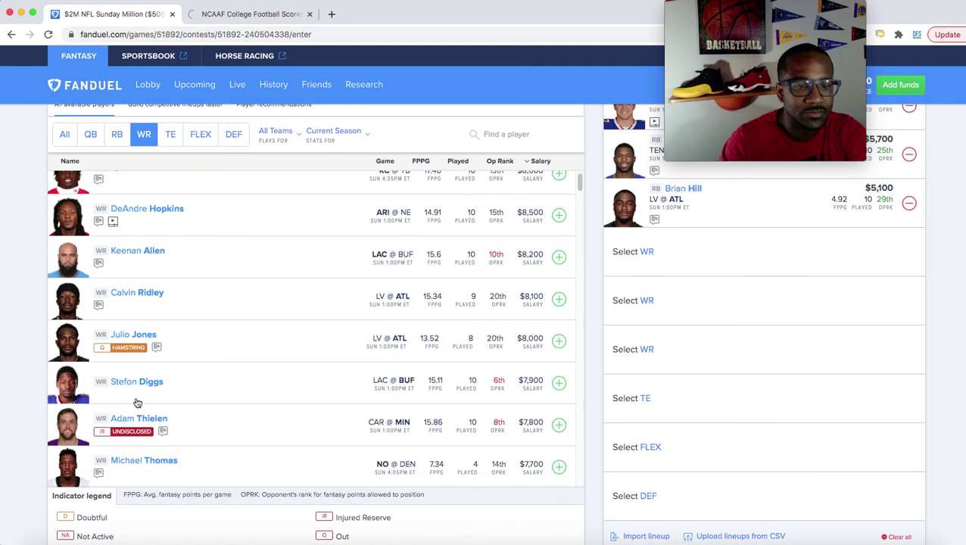
pyautogui.scroll(-5, 184, 364)
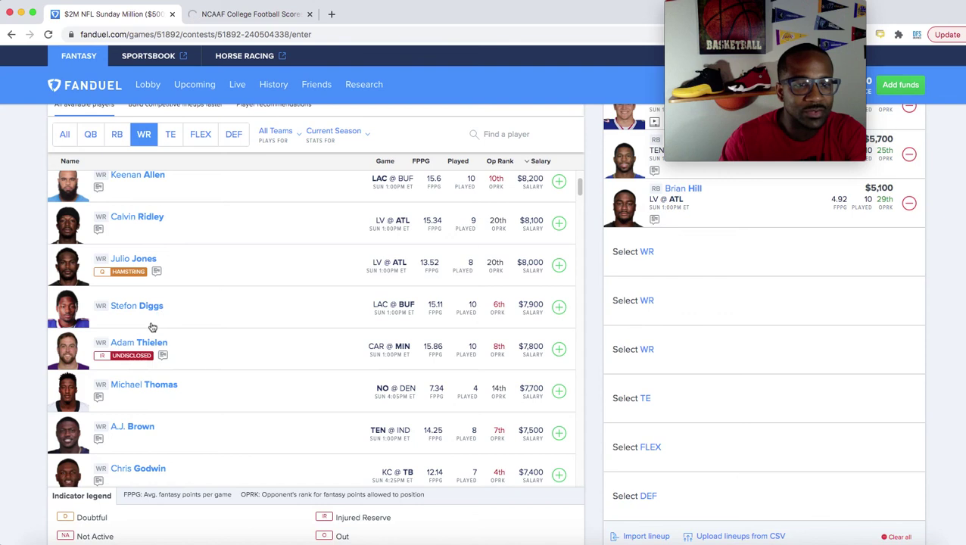
pyautogui.scroll(-2, 174, 388)
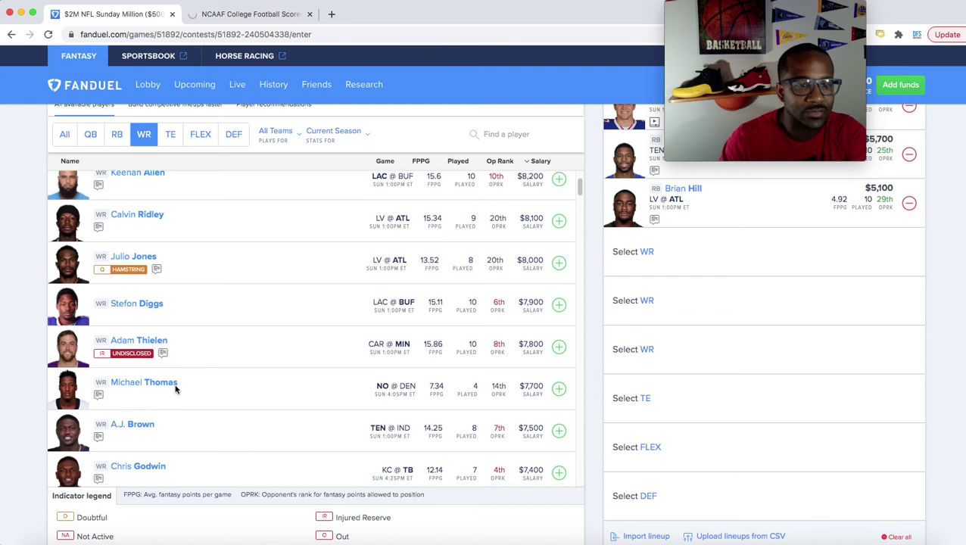
pyautogui.scroll(-1, 174, 390)
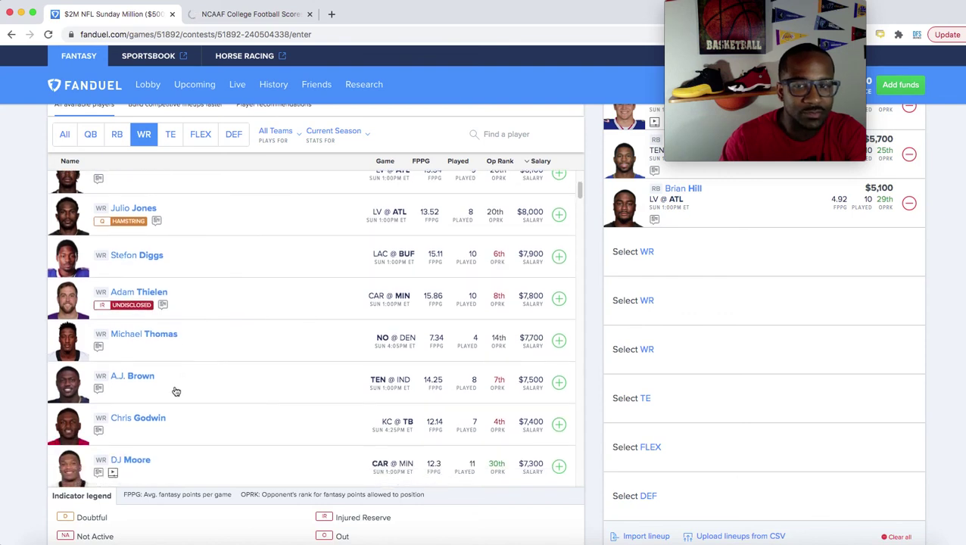
pyautogui.scroll(-1, 176, 391)
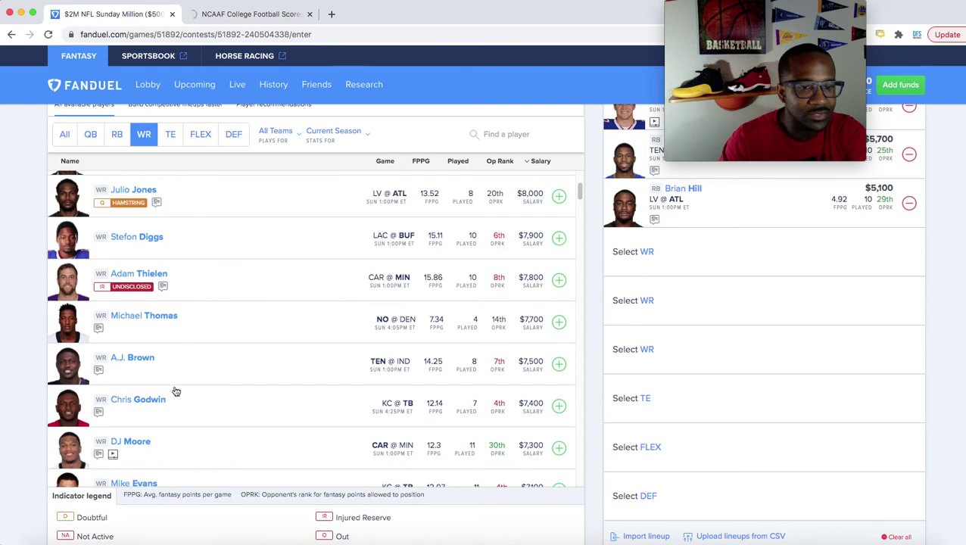
pyautogui.scroll(-3, 176, 390)
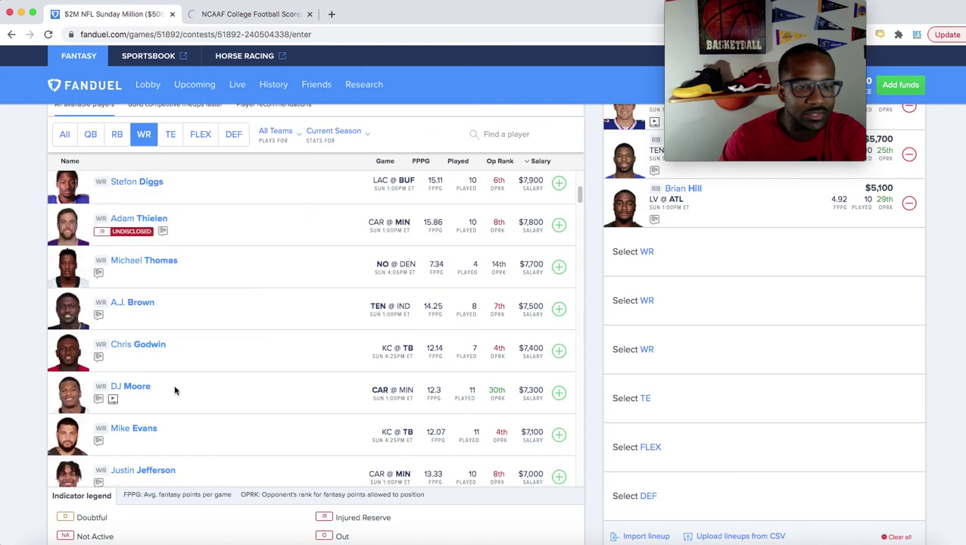
pyautogui.scroll(-1, 174, 389)
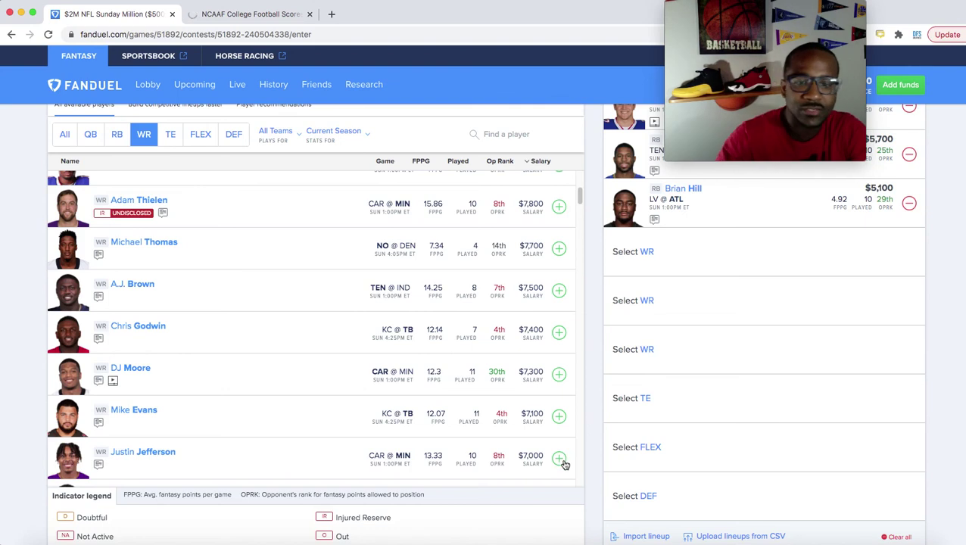
pyautogui.press('Tab')
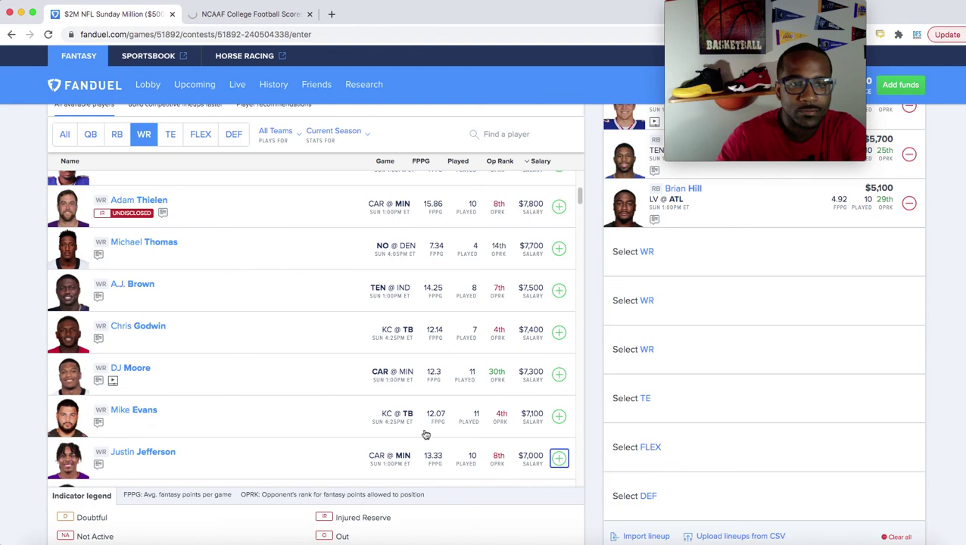
pyautogui.press('Return')
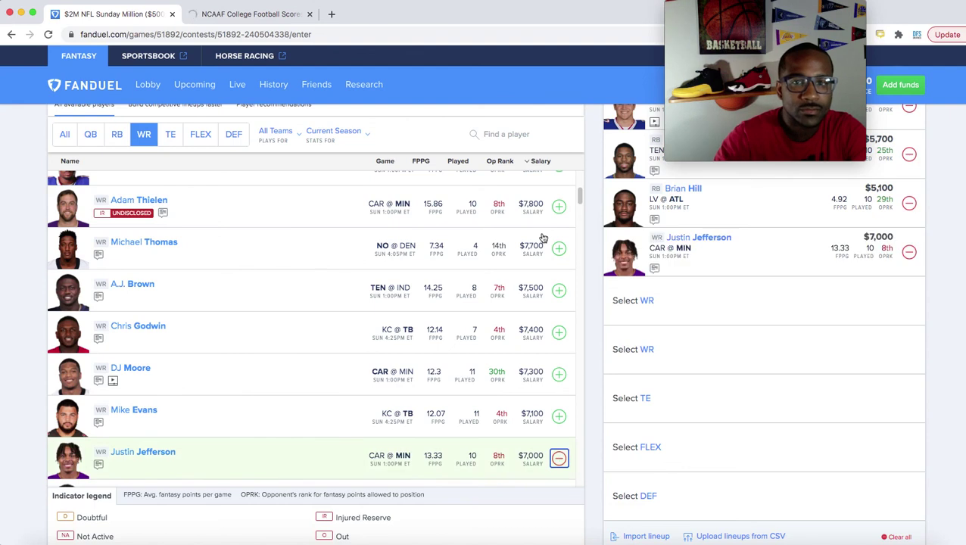
# Step: Add wide receivers Tyreek Hill (KC) and Stefon Diggs (BUF) to fill the two remaining WR slots
pyautogui.scroll(1, 542, 238)
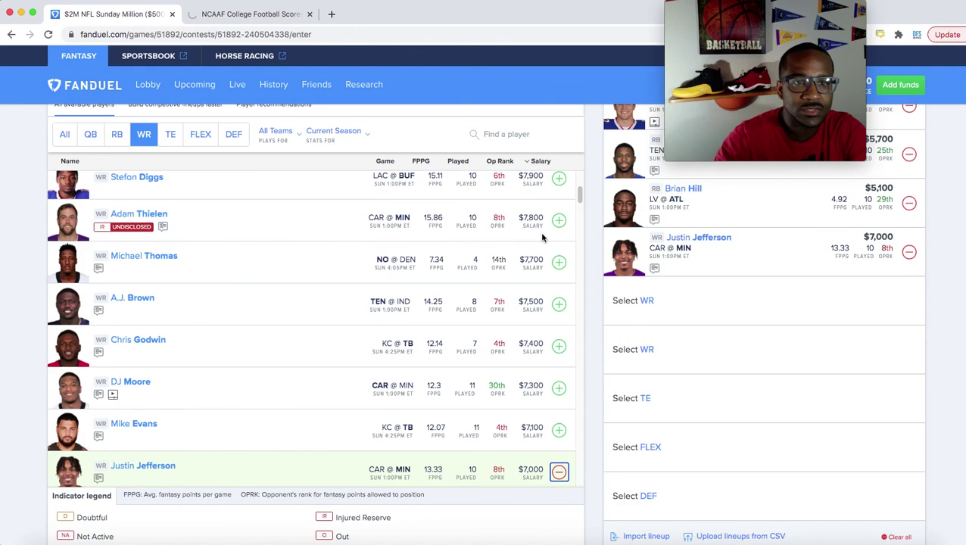
pyautogui.scroll(5, 543, 239)
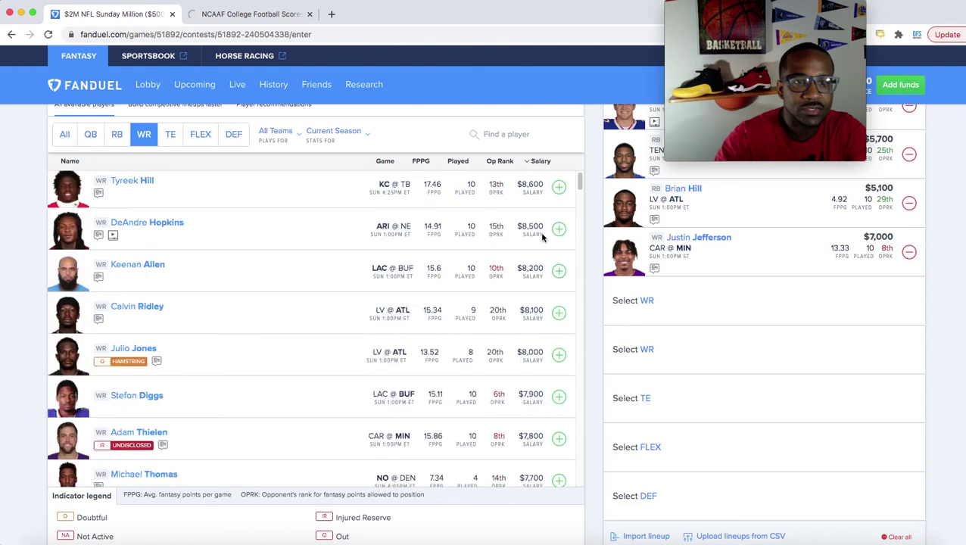
pyautogui.click(559, 190)
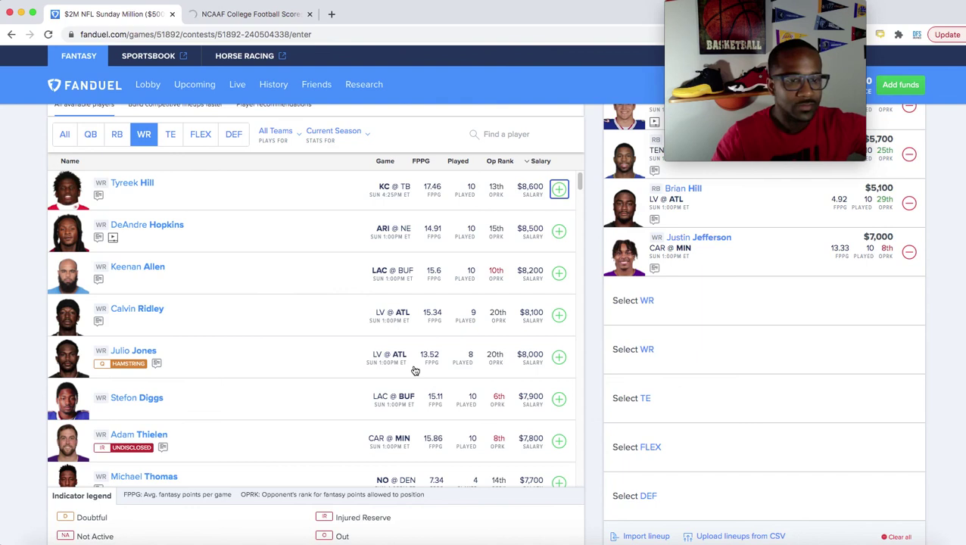
pyautogui.press('Tab')
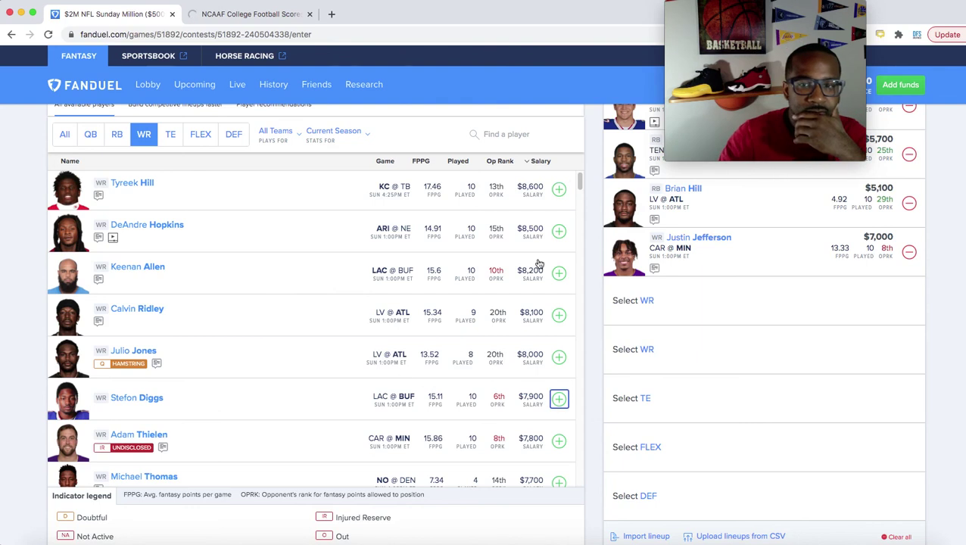
pyautogui.click(559, 189)
pyautogui.press('Return')
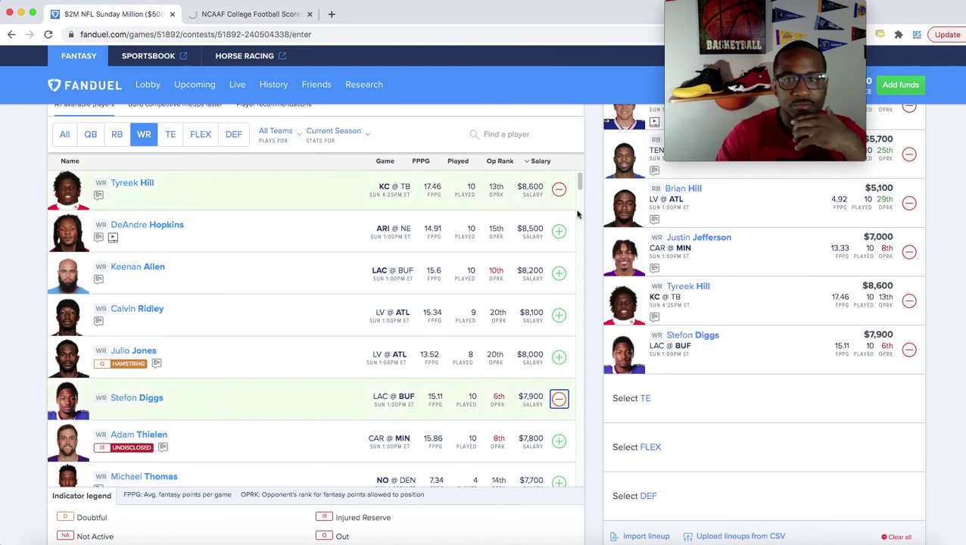
# Step: Examine the list of available wide receivers down to the $5,300 salary range, comparing salary, FPPG and opponent rank
pyautogui.click(581, 193)
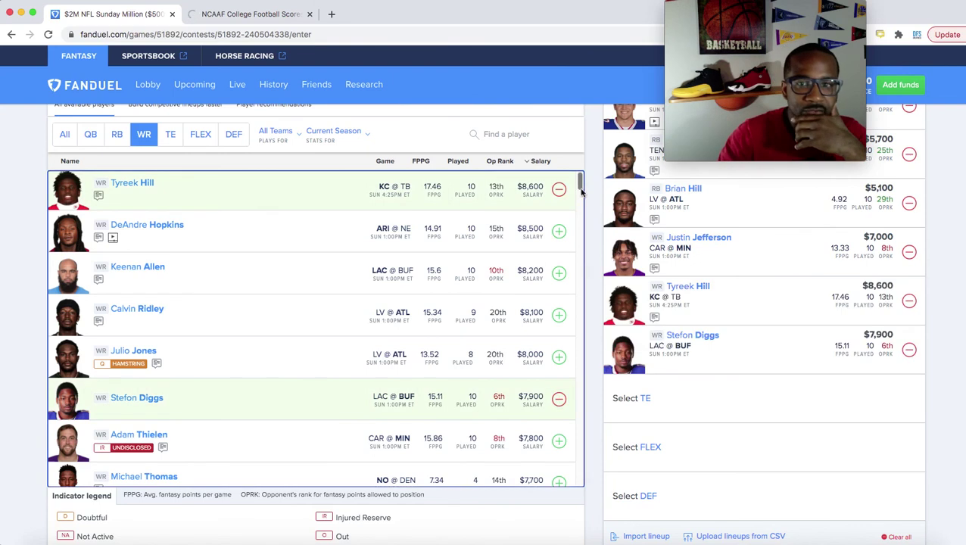
pyautogui.scroll(-1, 583, 200)
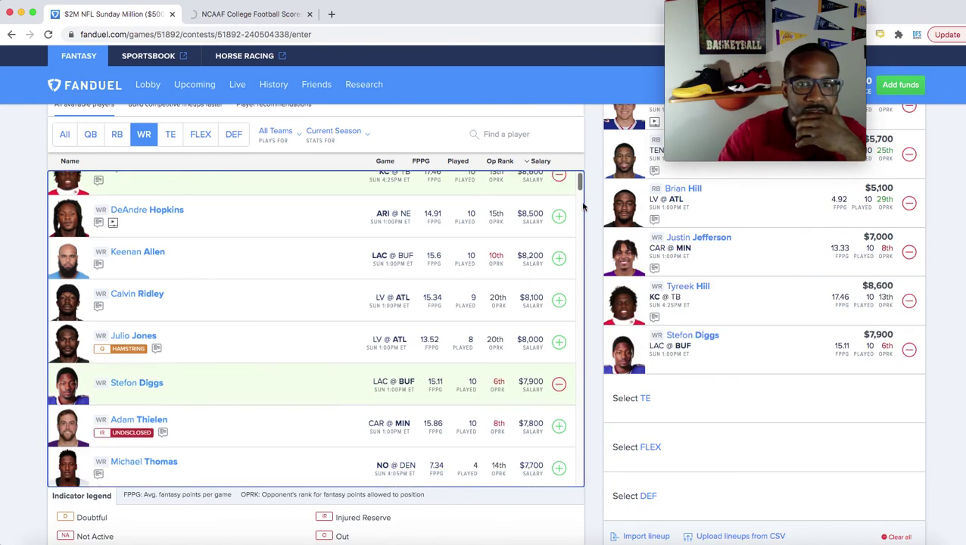
pyautogui.scroll(-5, 583, 206)
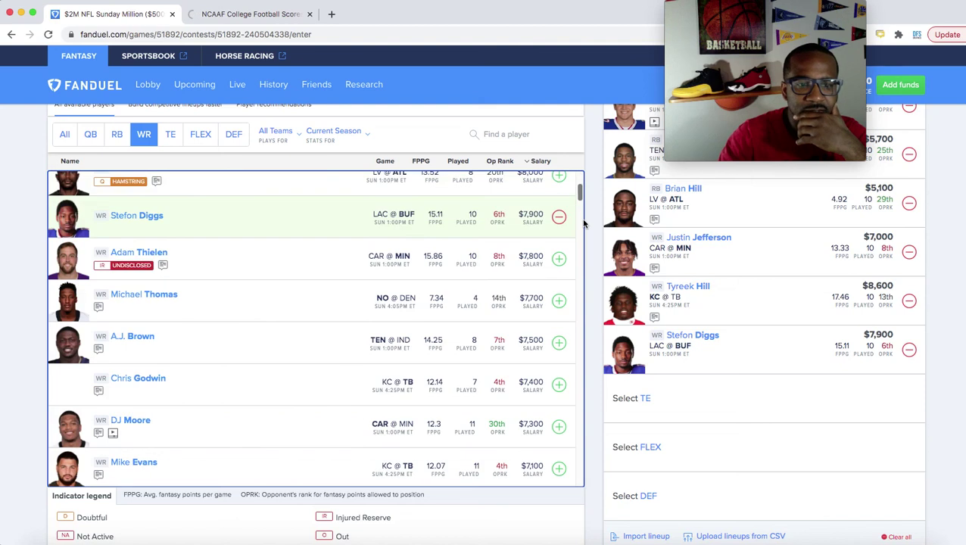
pyautogui.scroll(-8, 584, 224)
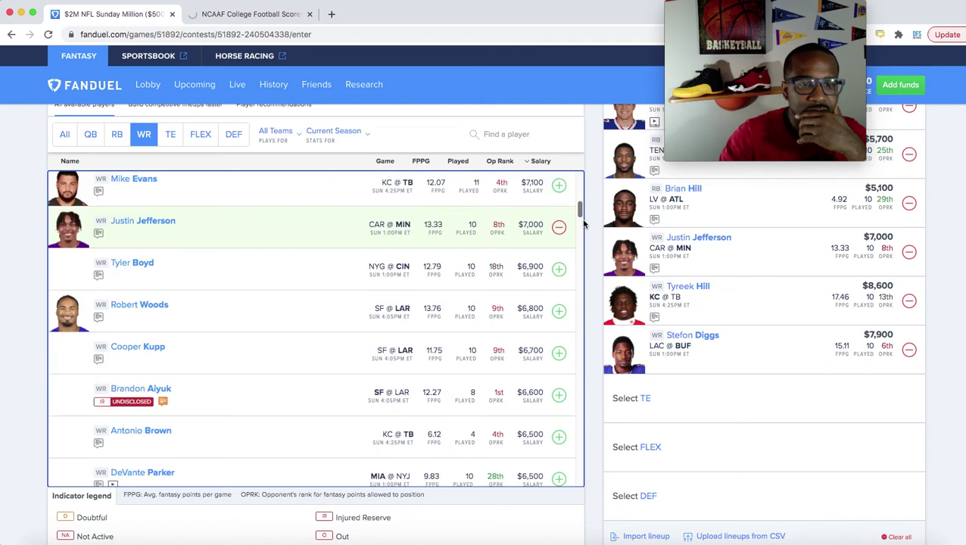
pyautogui.scroll(8, 584, 224)
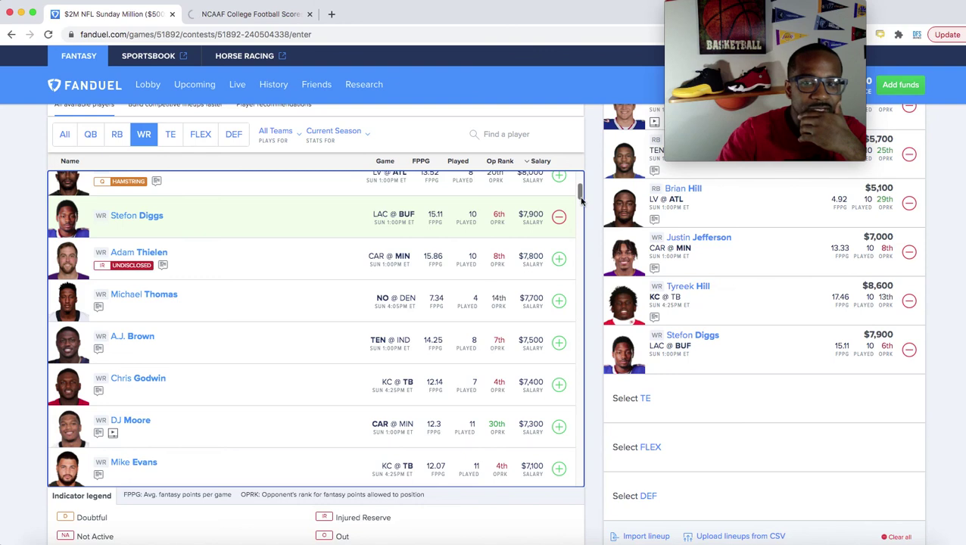
pyautogui.moveTo(581, 207); pyautogui.dragTo(581, 219)
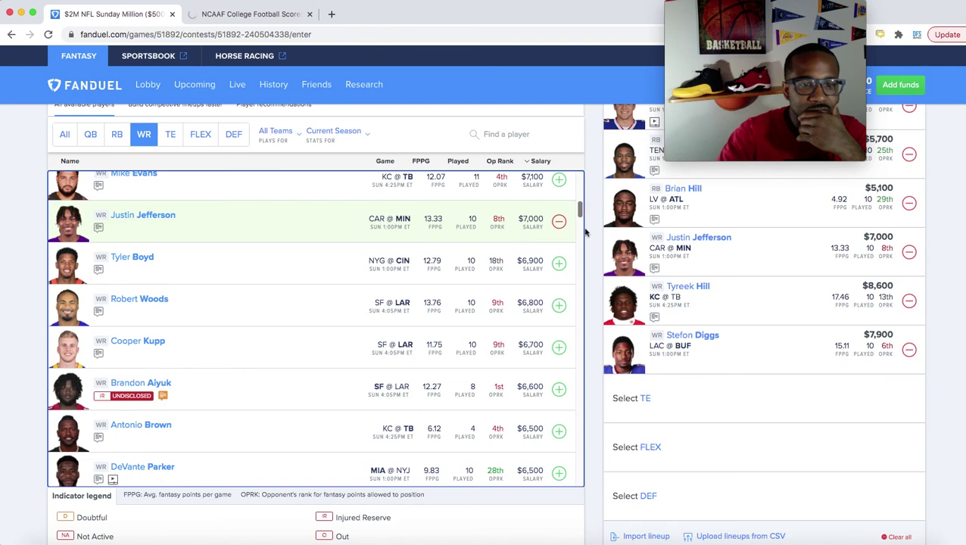
pyautogui.scroll(-1, 588, 231)
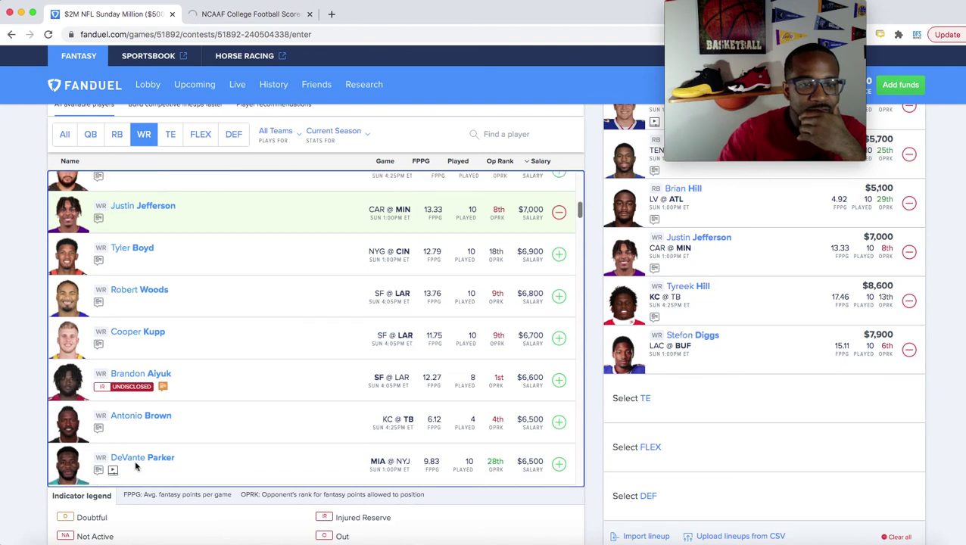
pyautogui.scroll(-4, 137, 464)
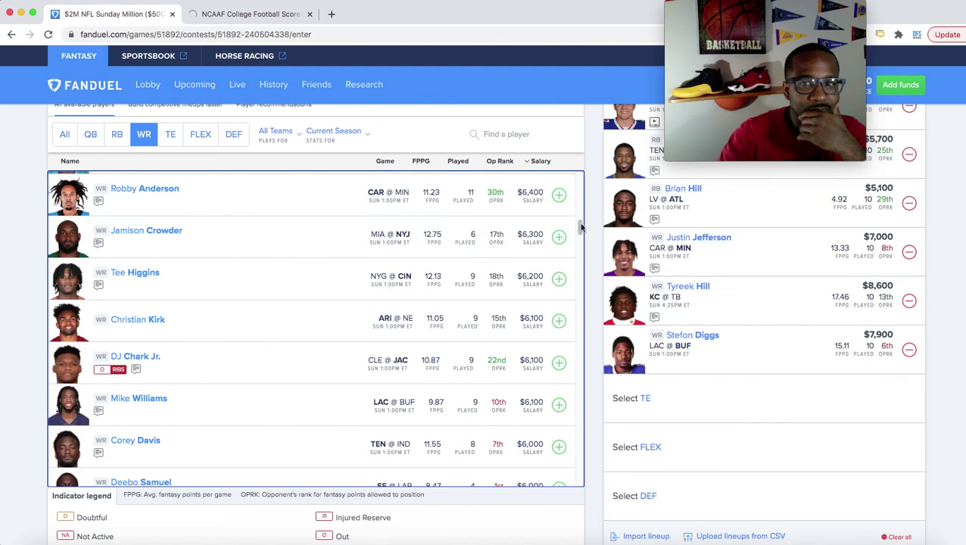
pyautogui.moveTo(581, 225); pyautogui.dragTo(579, 217)
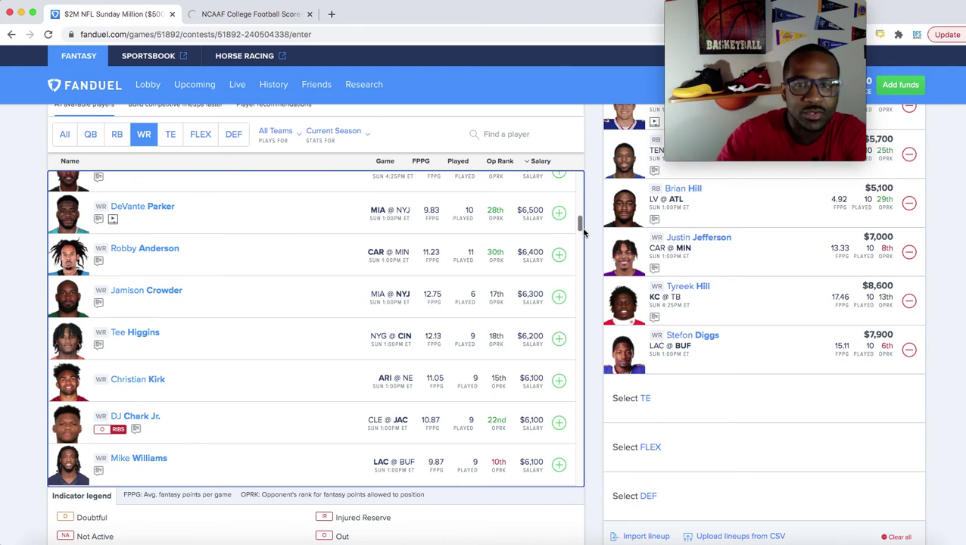
pyautogui.scroll(-1, 580, 241)
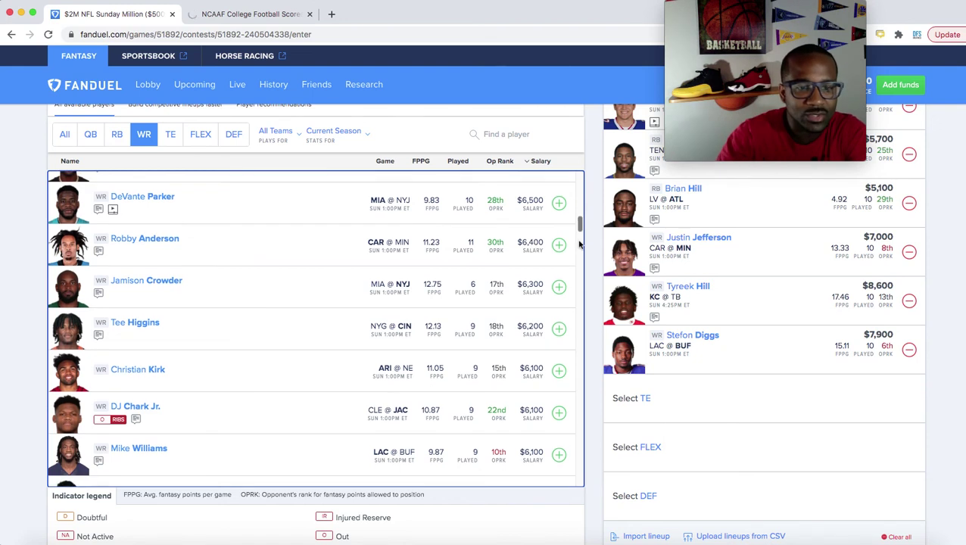
pyautogui.scroll(-3, 579, 250)
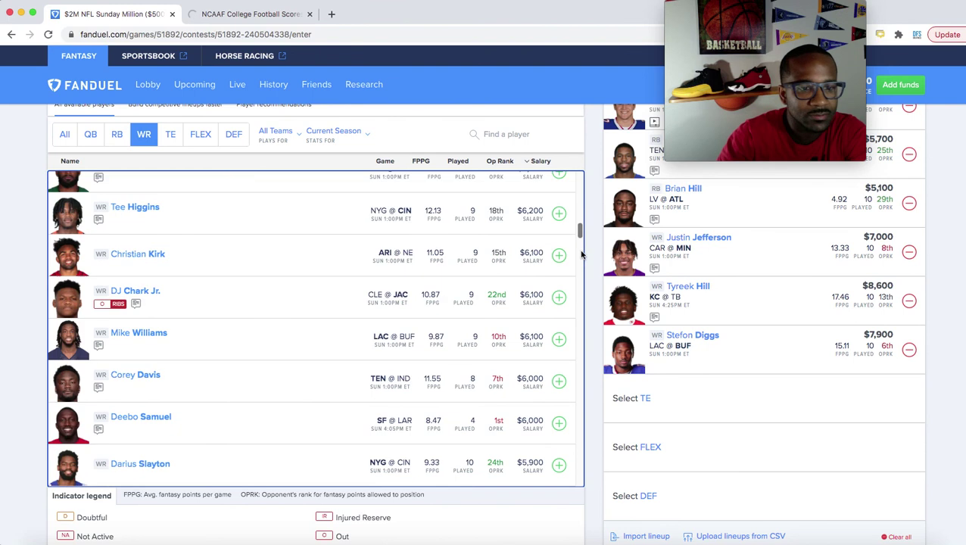
pyautogui.scroll(-7, 580, 241)
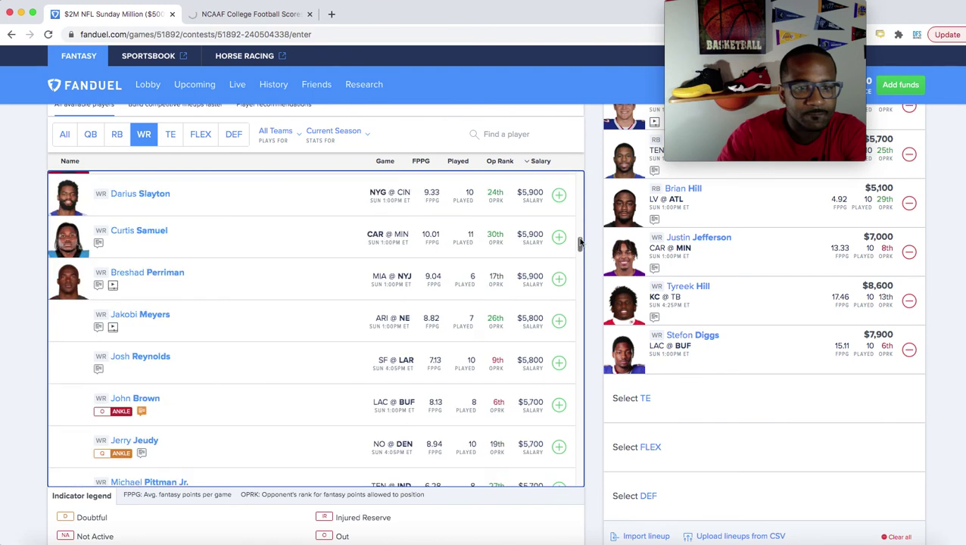
pyautogui.scroll(-2, 580, 241)
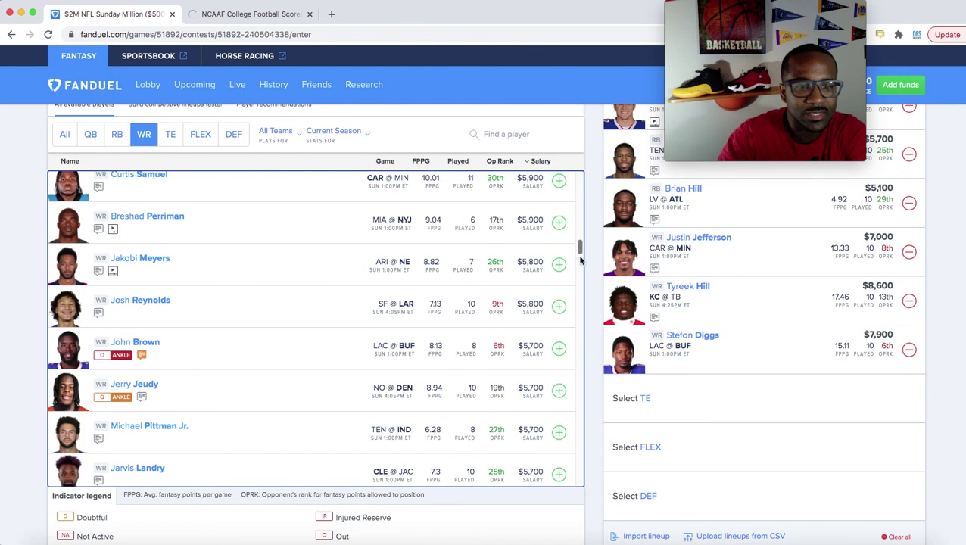
pyautogui.scroll(-2, 583, 263)
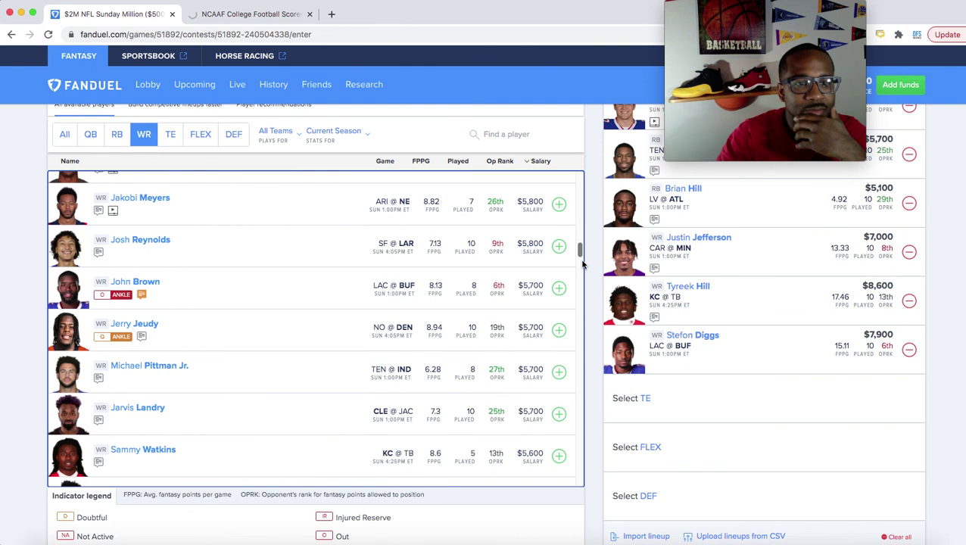
pyautogui.scroll(-5, 583, 263)
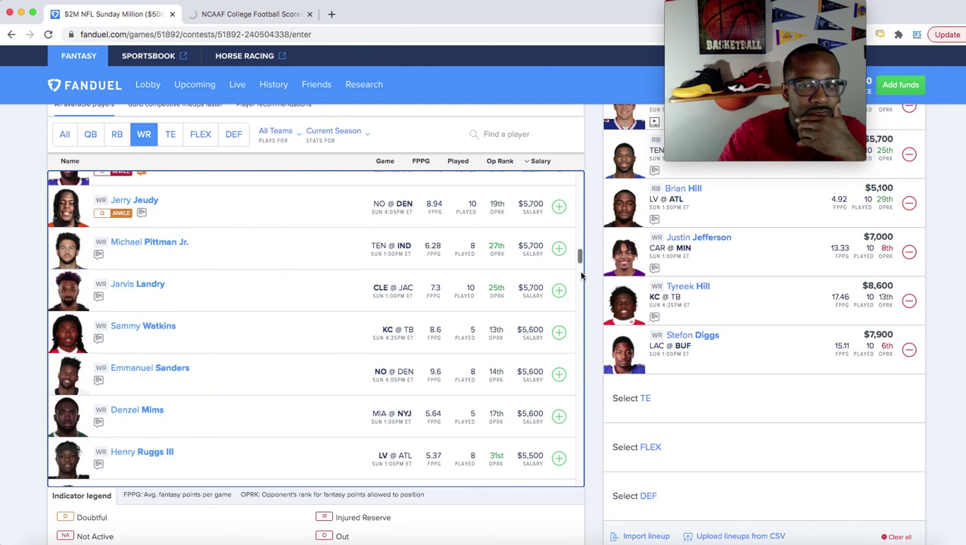
pyautogui.scroll(-1, 582, 265)
pyautogui.scroll(-4, 580, 270)
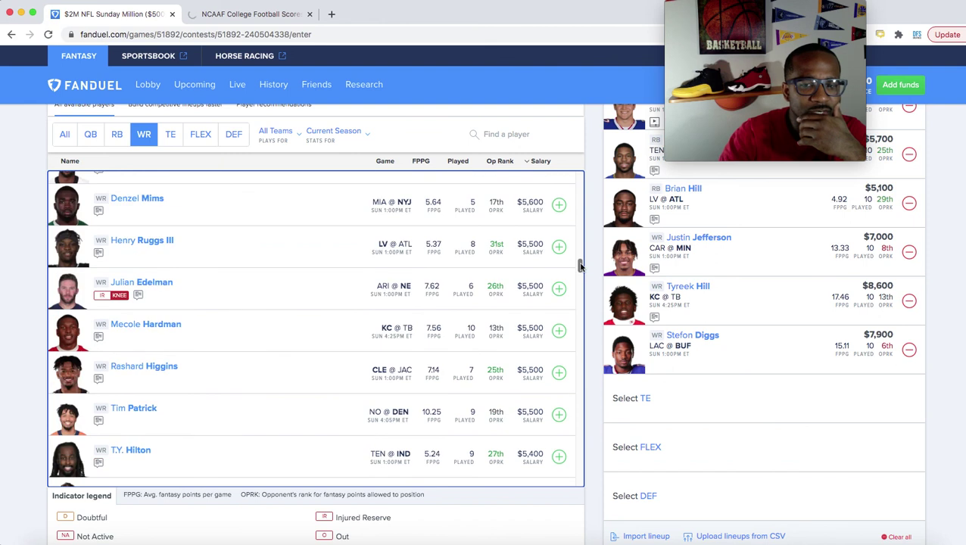
pyautogui.scroll(-1, 580, 269)
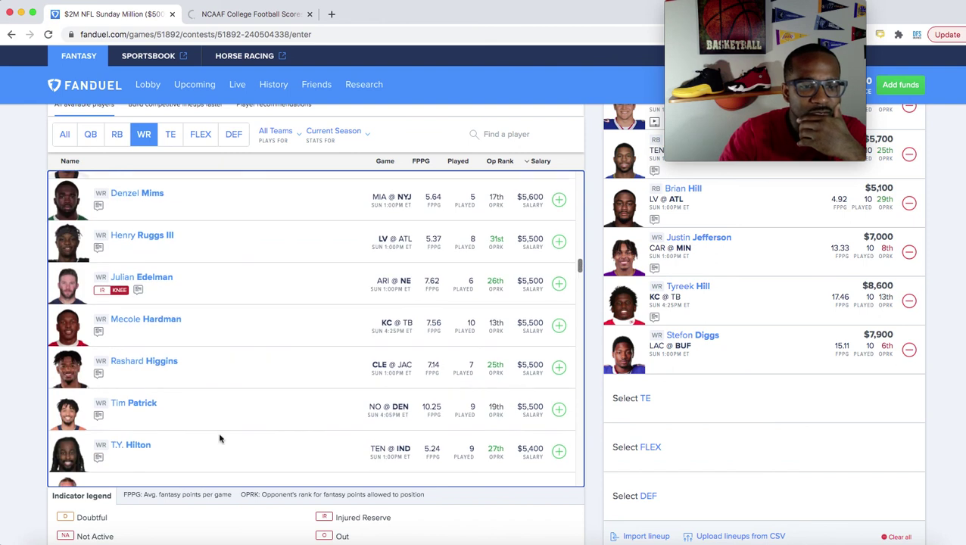
pyautogui.scroll(-4, 218, 438)
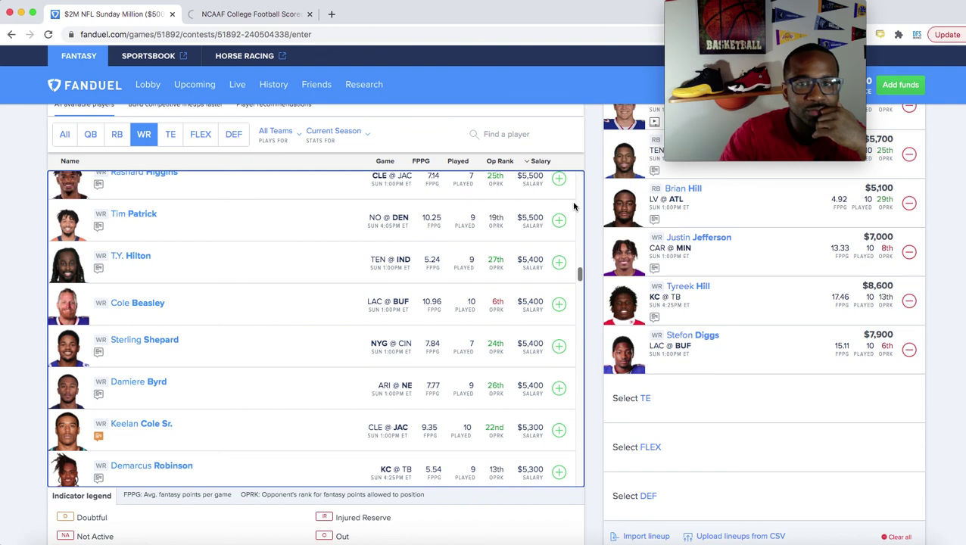
pyautogui.scroll(1, 219, 243)
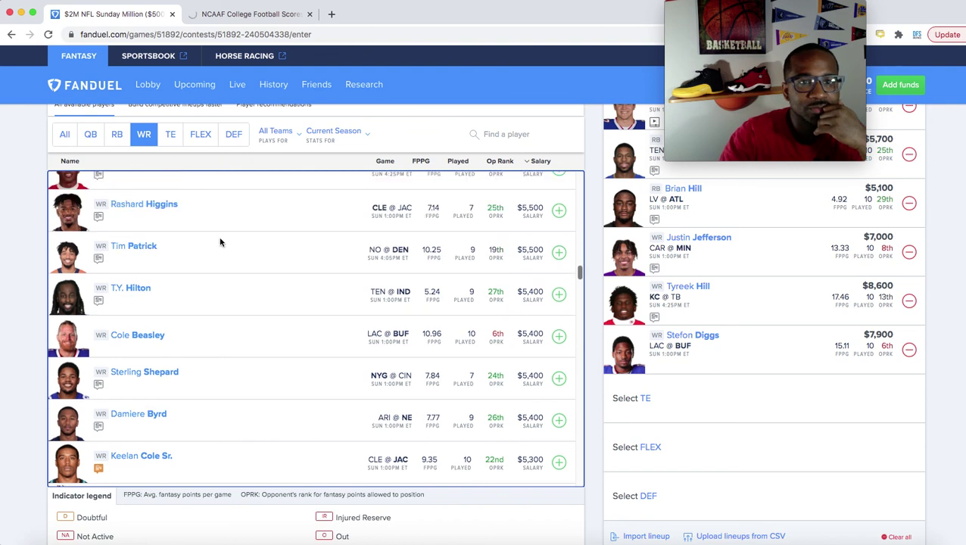
# Step: Filter the available players to tight ends and compare their salaries, FPPG, injury status and opponent ranks
pyautogui.click(172, 141)
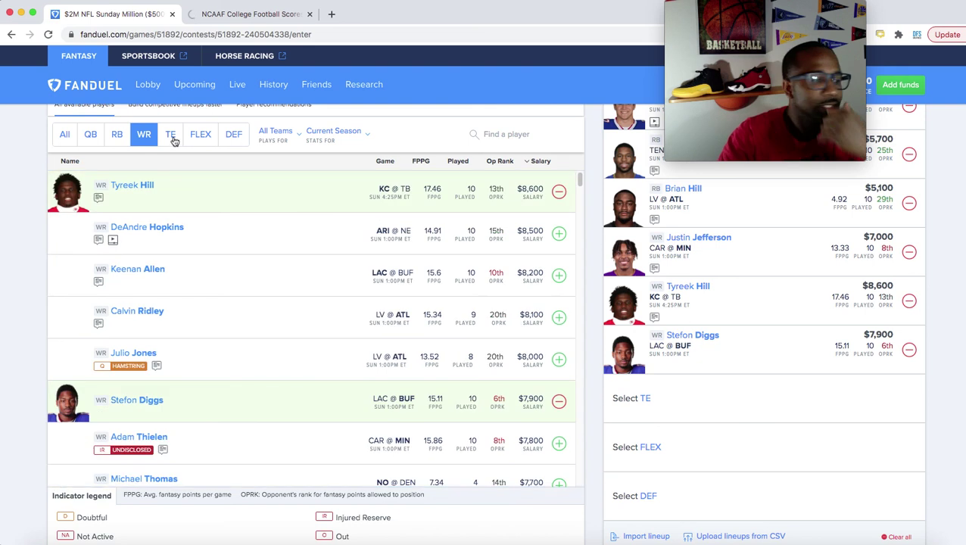
pyautogui.click(174, 140)
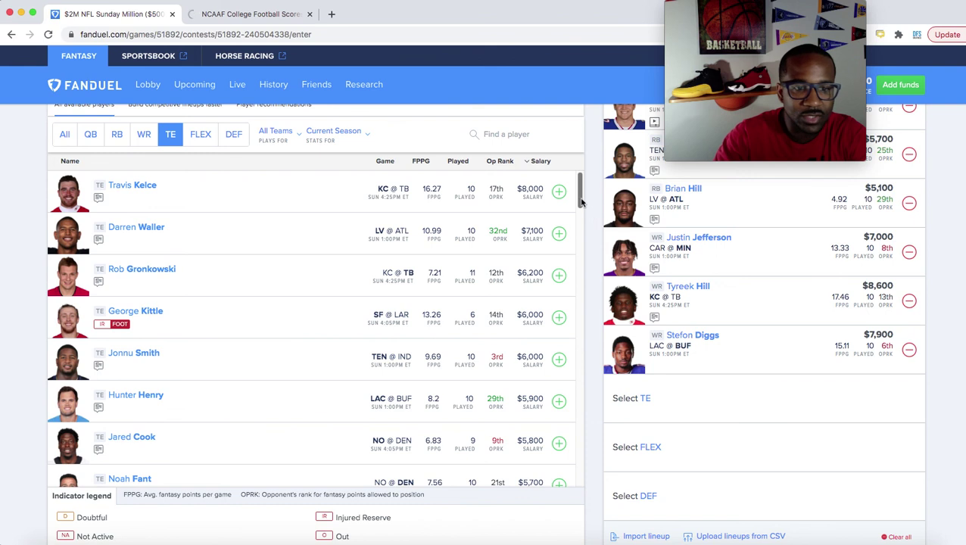
pyautogui.scroll(-3, 583, 227)
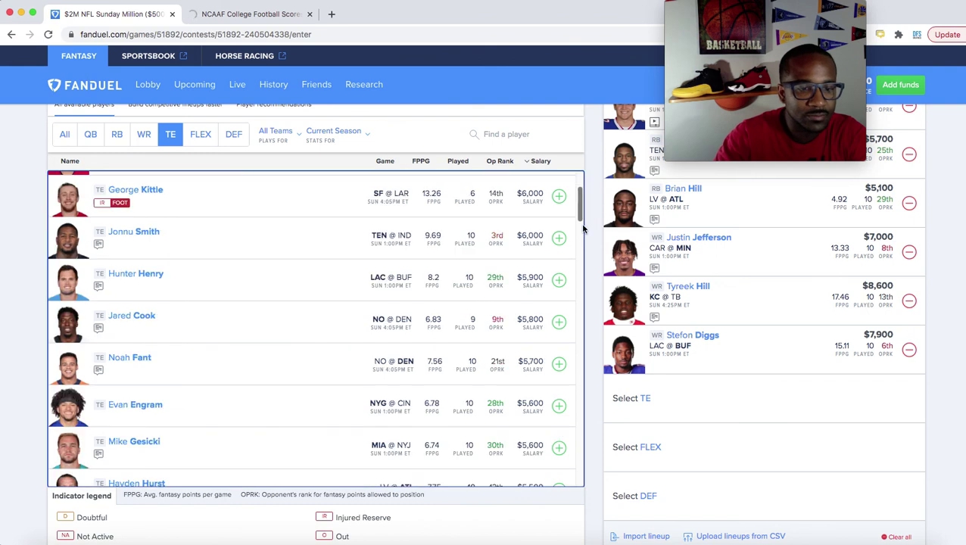
pyautogui.scroll(-3, 583, 228)
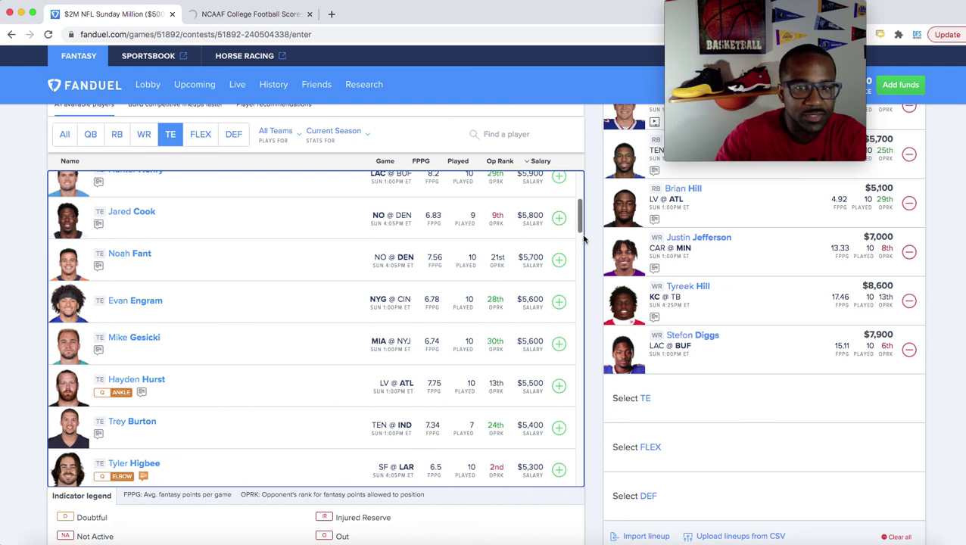
pyautogui.scroll(-1, 581, 227)
pyautogui.scroll(-3, 583, 239)
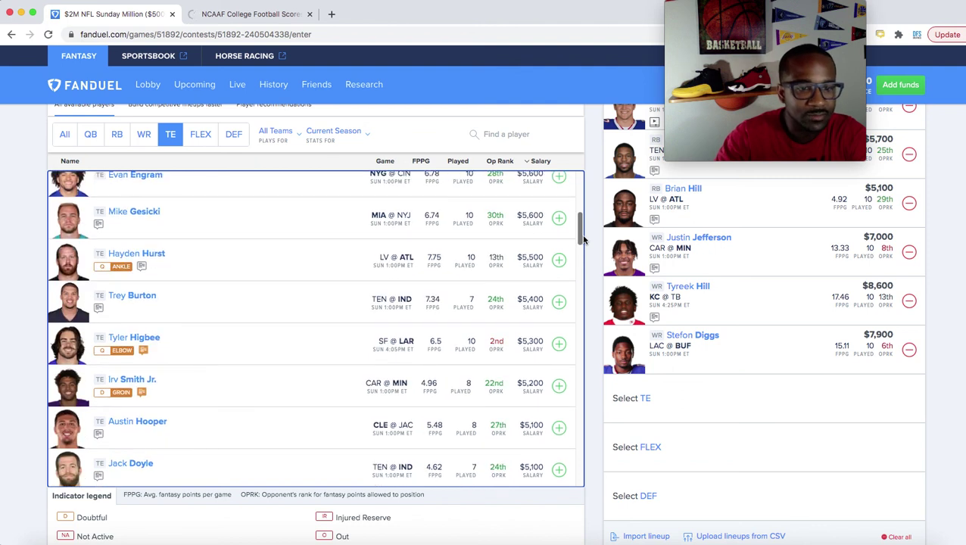
pyautogui.scroll(-1, 580, 227)
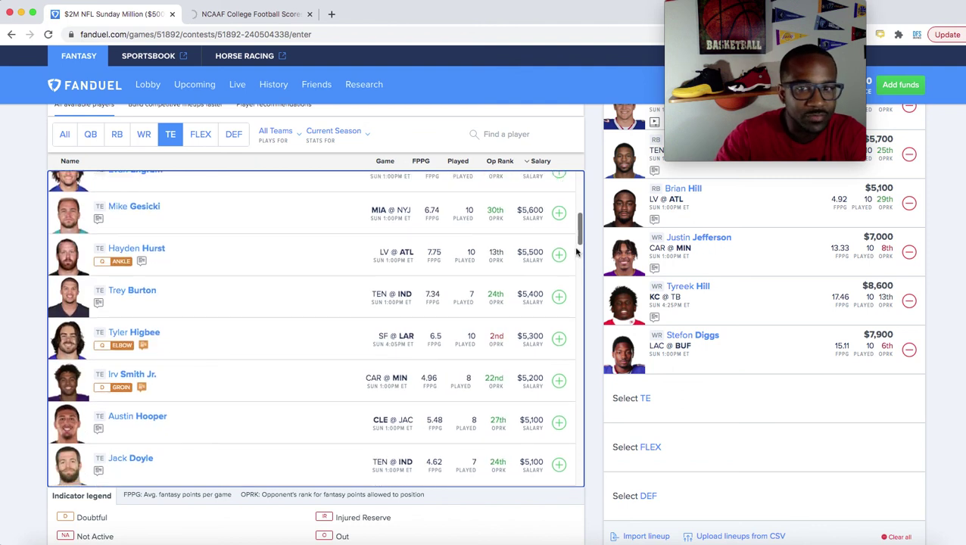
pyautogui.scroll(-2, 577, 202)
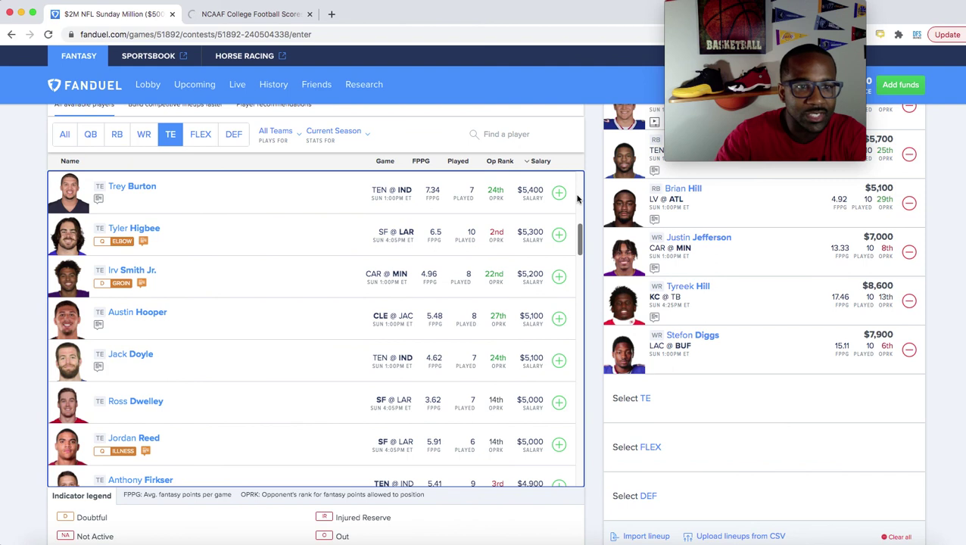
pyautogui.scroll(10, 578, 212)
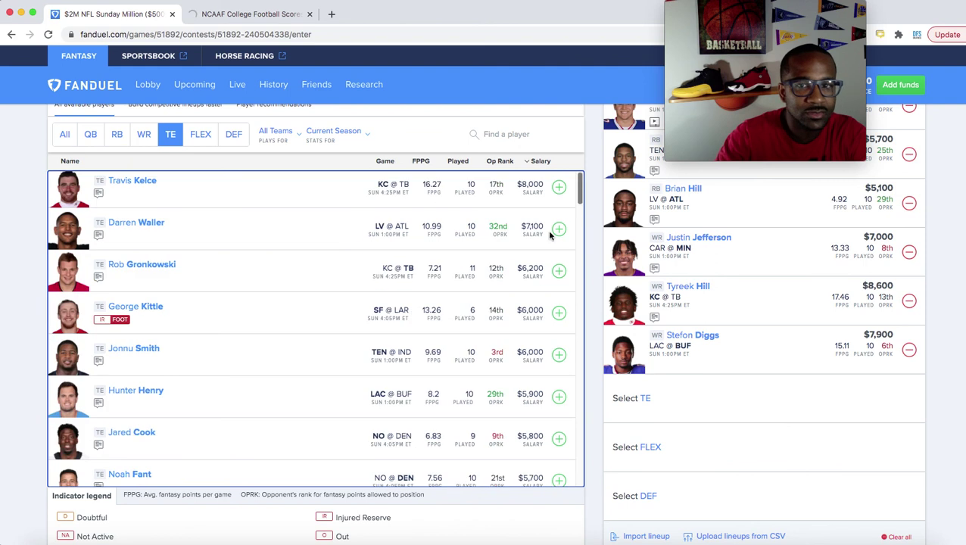
pyautogui.scroll(-5, 558, 231)
pyautogui.scroll(-2, 558, 231)
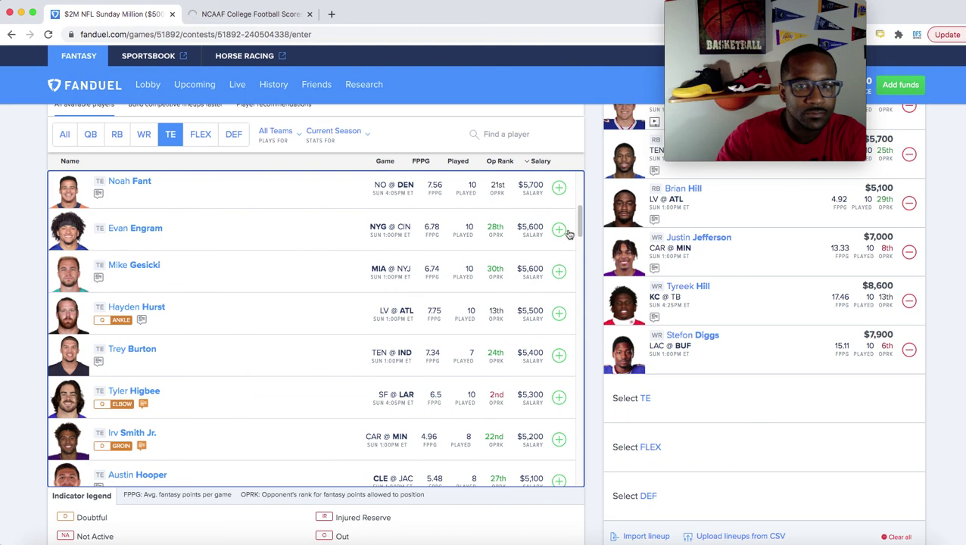
pyautogui.scroll(5, 532, 218)
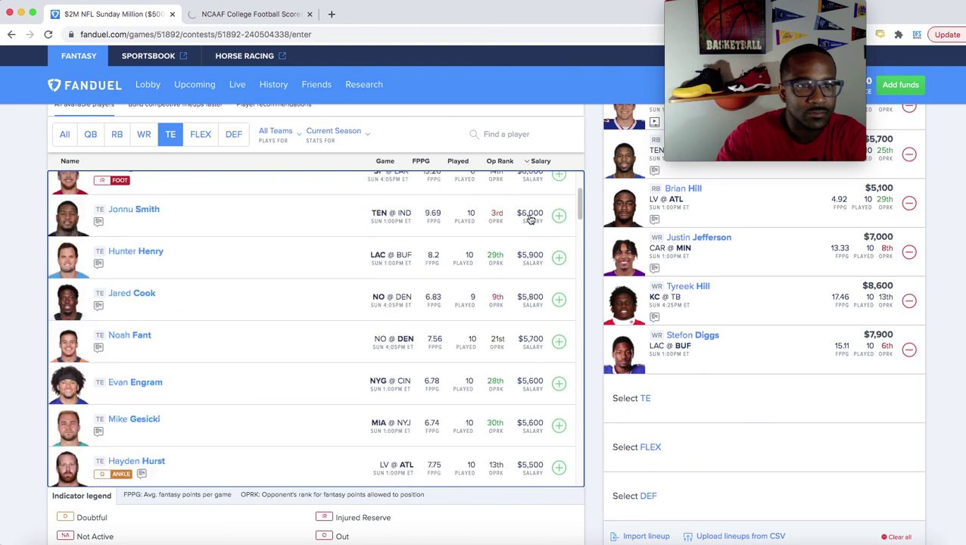
# Step: Add tight end Darren Waller (LV) to the lineup's TE slot
pyautogui.scroll(10, 531, 218)
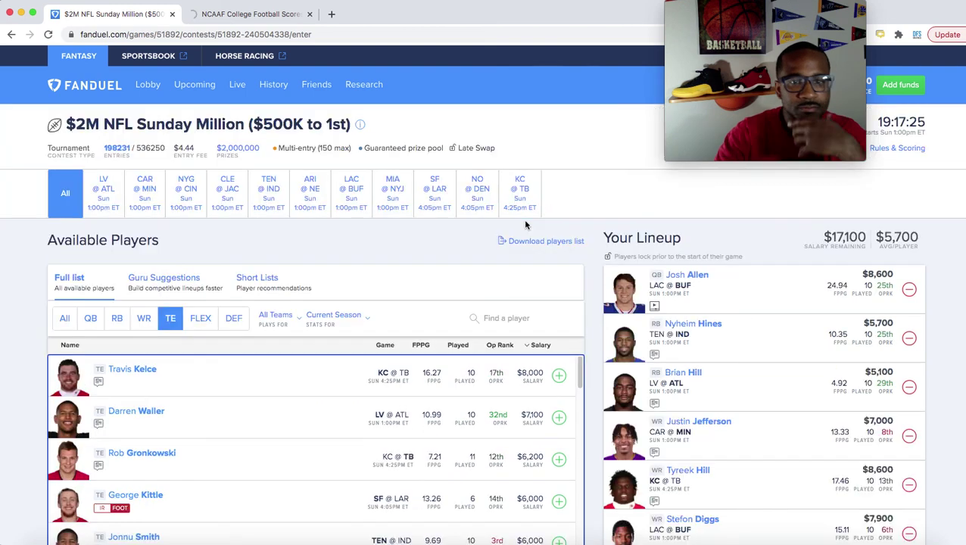
pyautogui.click(558, 419)
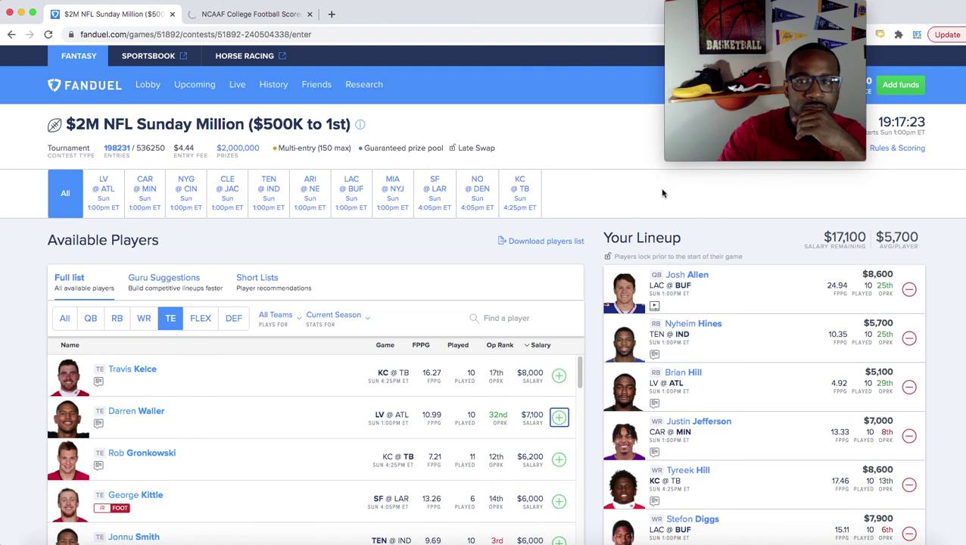
pyautogui.scroll(-3, 707, 290)
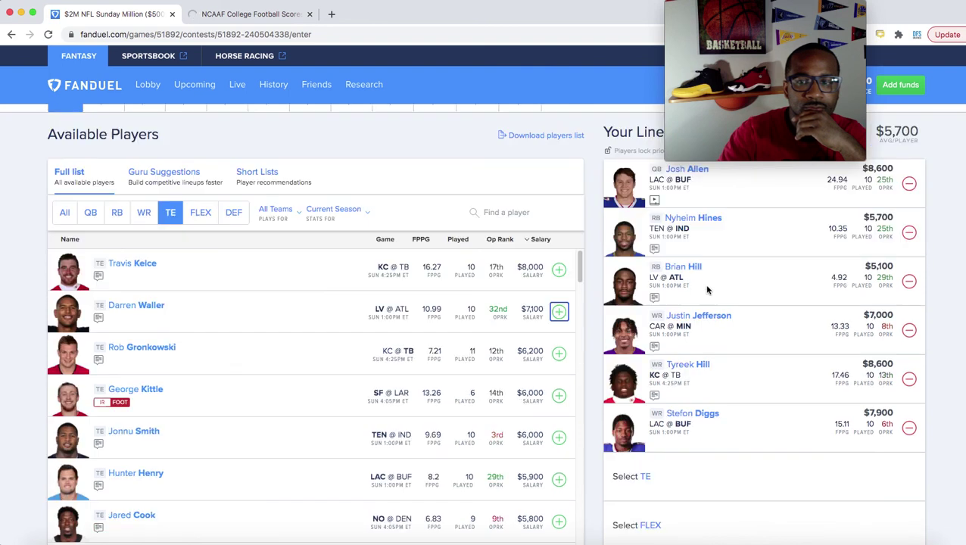
pyautogui.press('Return')
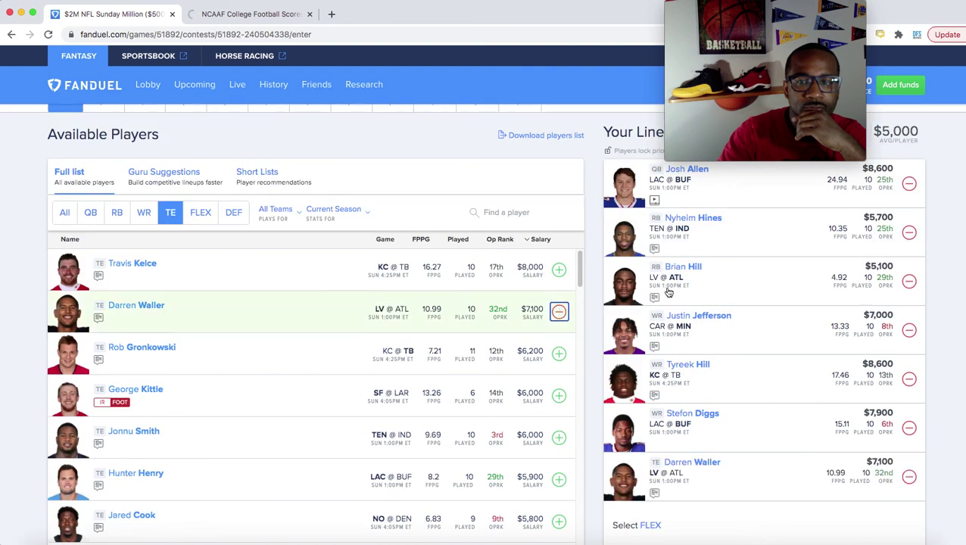
# Step: Filter the available players to defenses, compare their salaries and opponent ranks, and add the New York Giants (NYG) to the lineup's DEF slot
pyautogui.scroll(3, 620, 270)
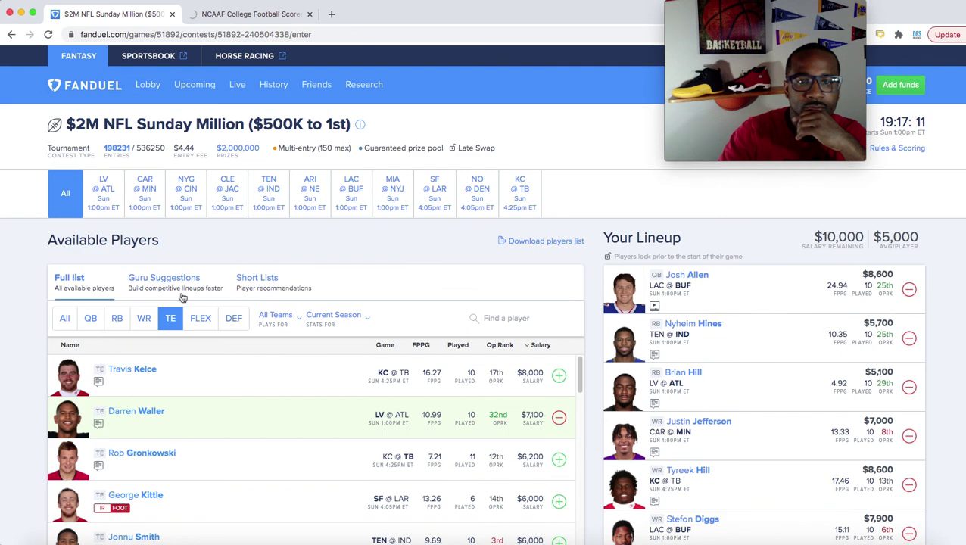
pyautogui.click(242, 317)
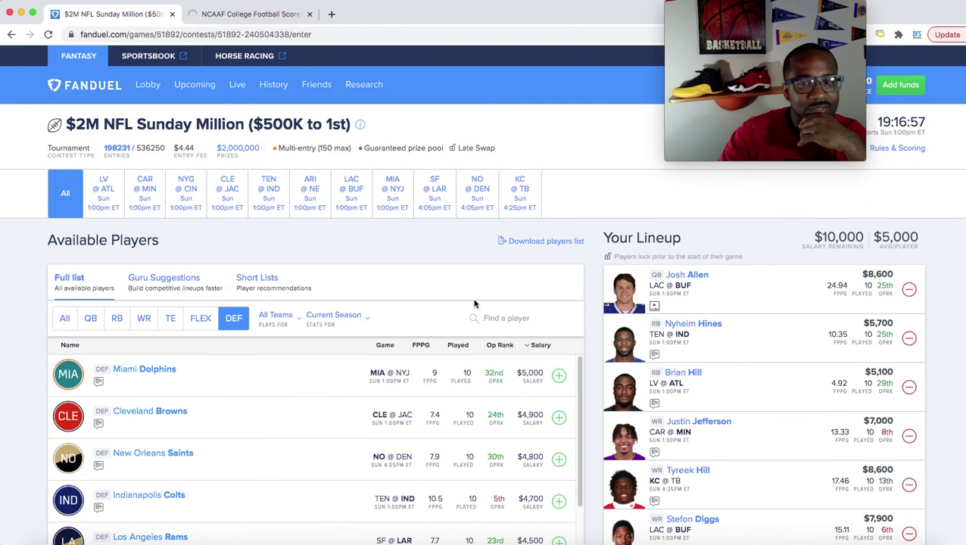
pyautogui.scroll(-1, 474, 311)
pyautogui.scroll(-1, 473, 307)
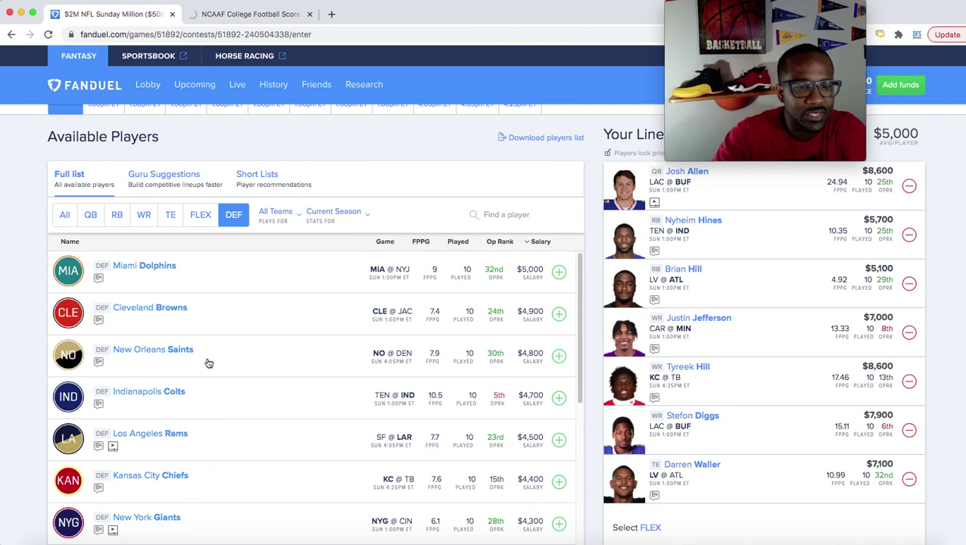
pyautogui.scroll(-1, 209, 364)
pyautogui.scroll(-1, 209, 364)
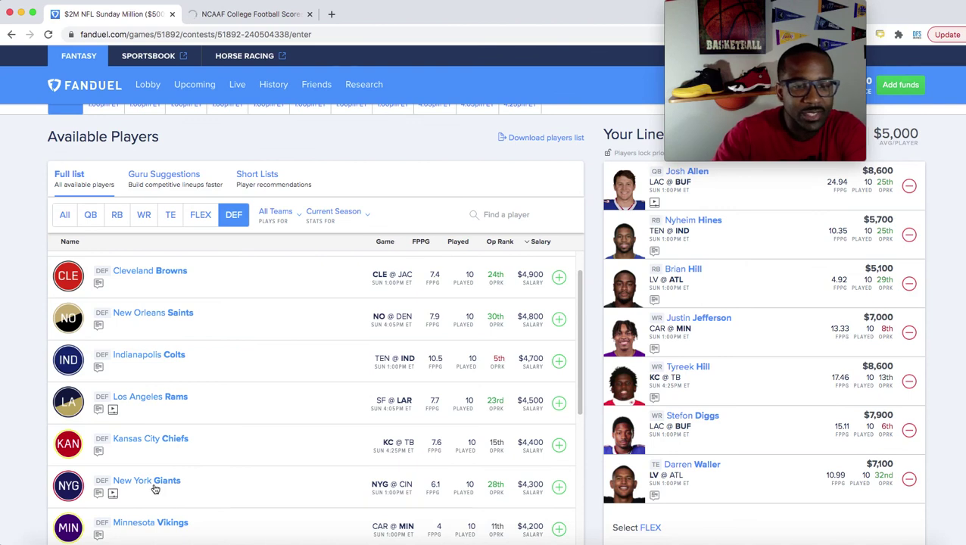
pyautogui.scroll(-1, 154, 489)
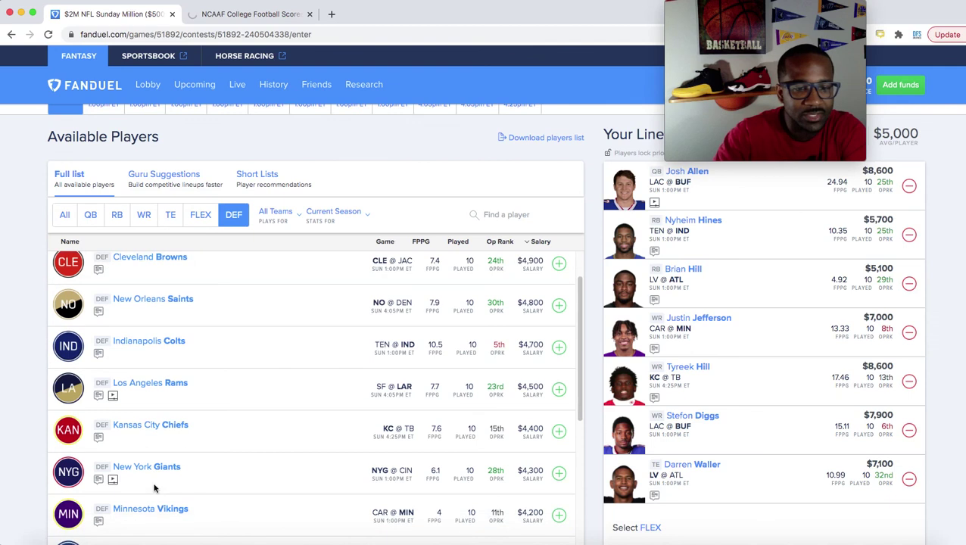
pyautogui.scroll(-3, 154, 484)
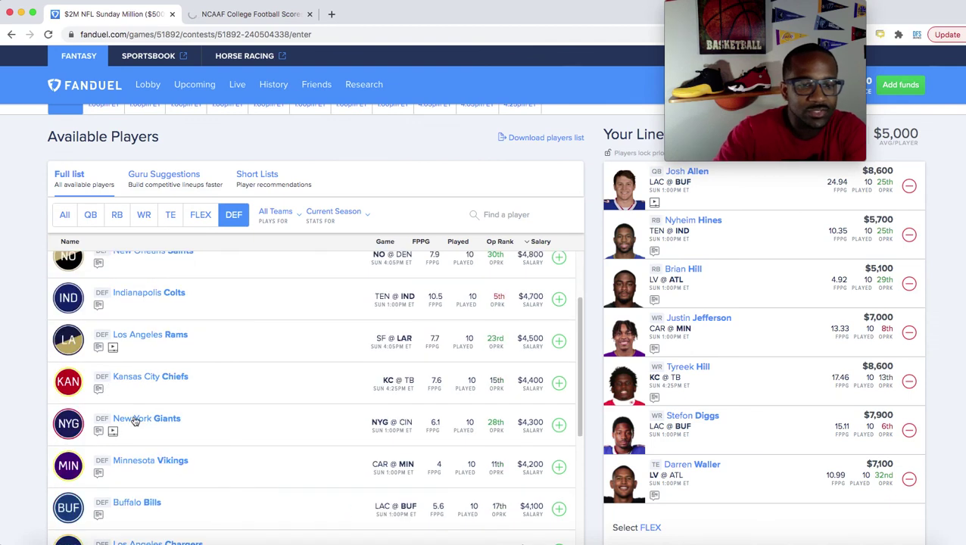
pyautogui.click(558, 425)
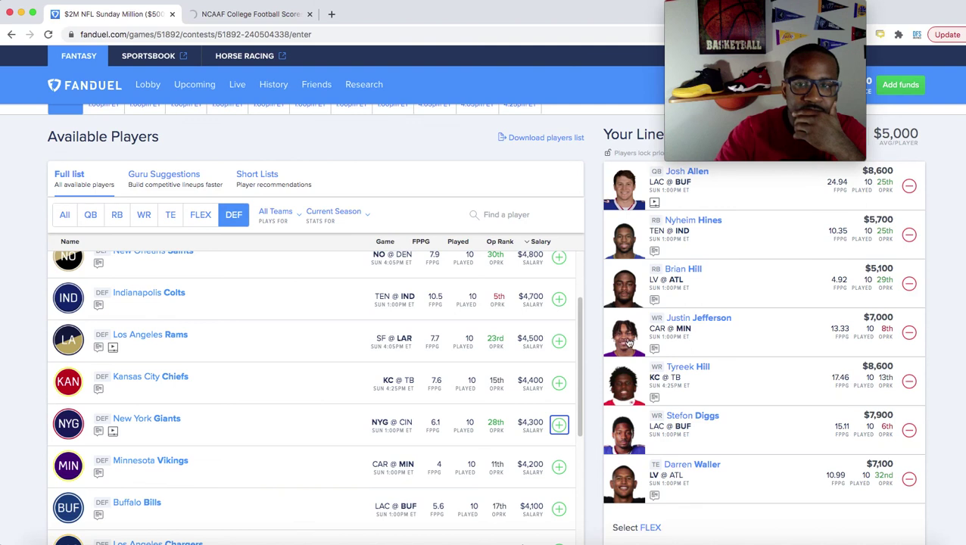
# Step: Filter the available players to FLEX and examine the list down to the $5,600 salary range, comparing salary, FPPG and opponent rank
pyautogui.scroll(3, 627, 342)
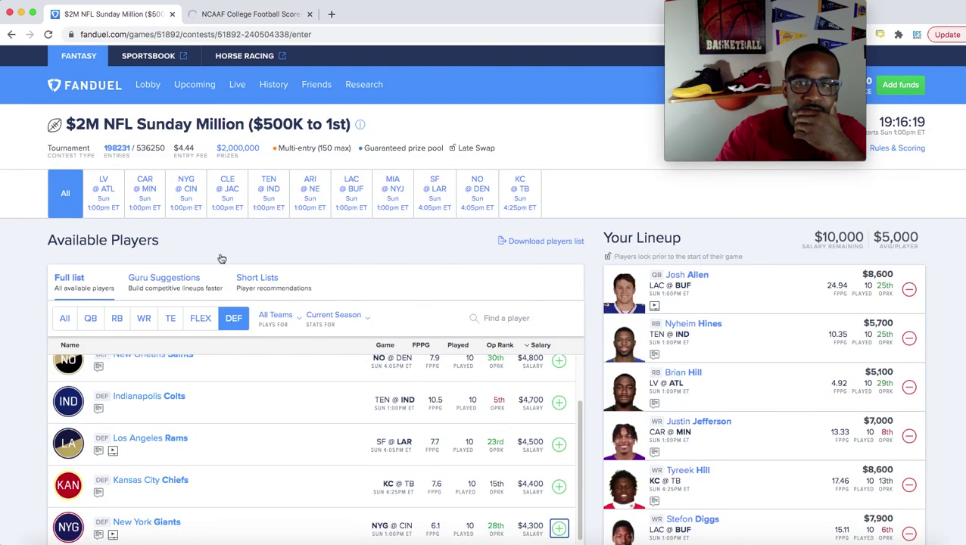
pyautogui.scroll(-2, 371, 257)
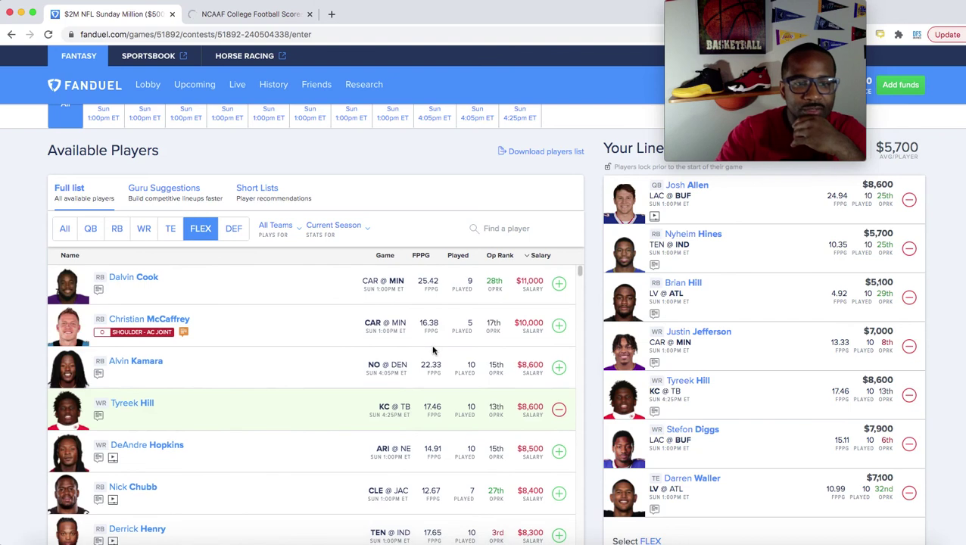
pyautogui.scroll(-3, 435, 349)
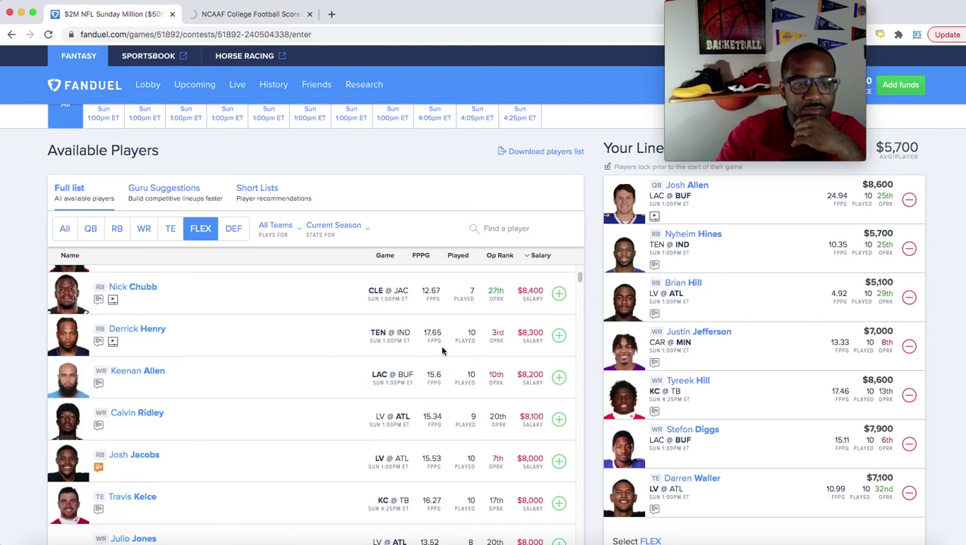
pyautogui.scroll(-5, 443, 350)
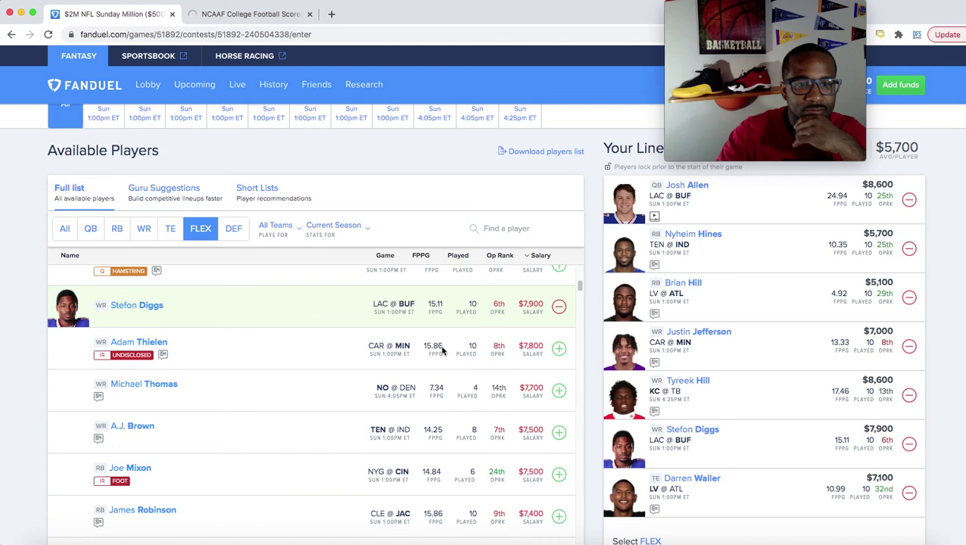
pyautogui.scroll(-5, 443, 350)
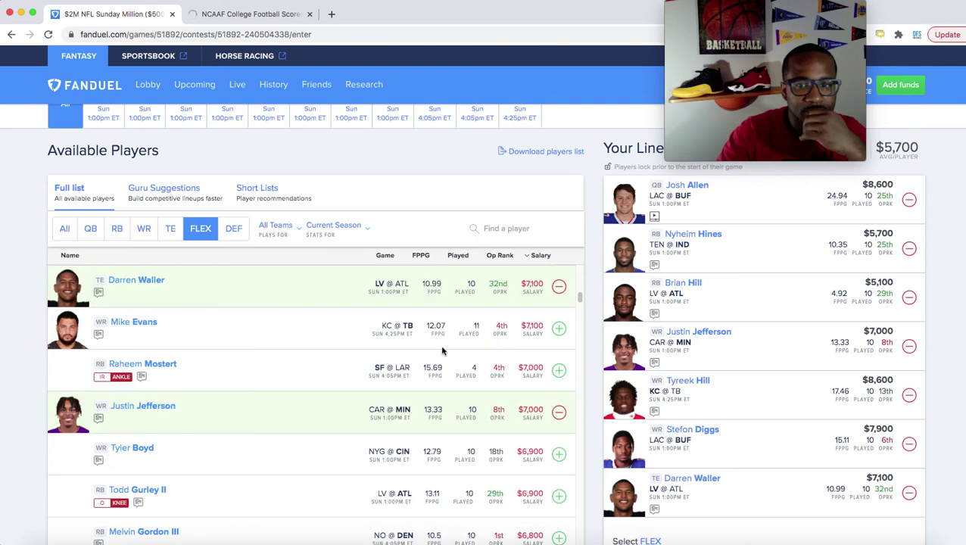
pyautogui.scroll(-5, 828, 369)
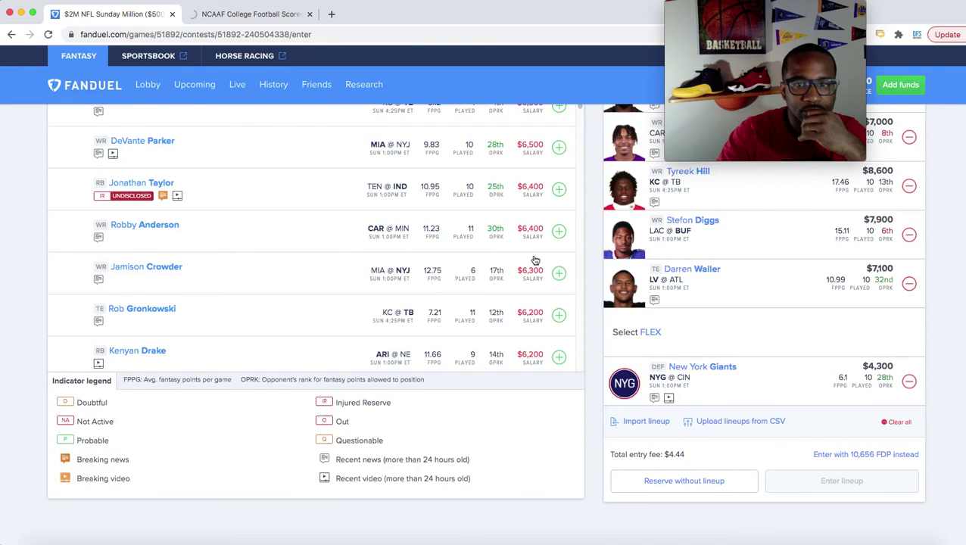
pyautogui.scroll(-5, 580, 231)
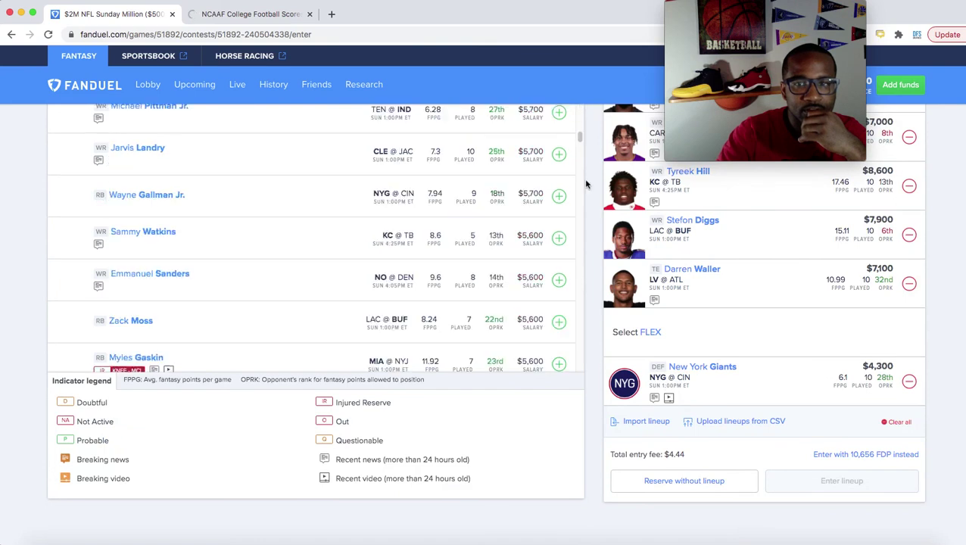
pyautogui.scroll(-2, 585, 183)
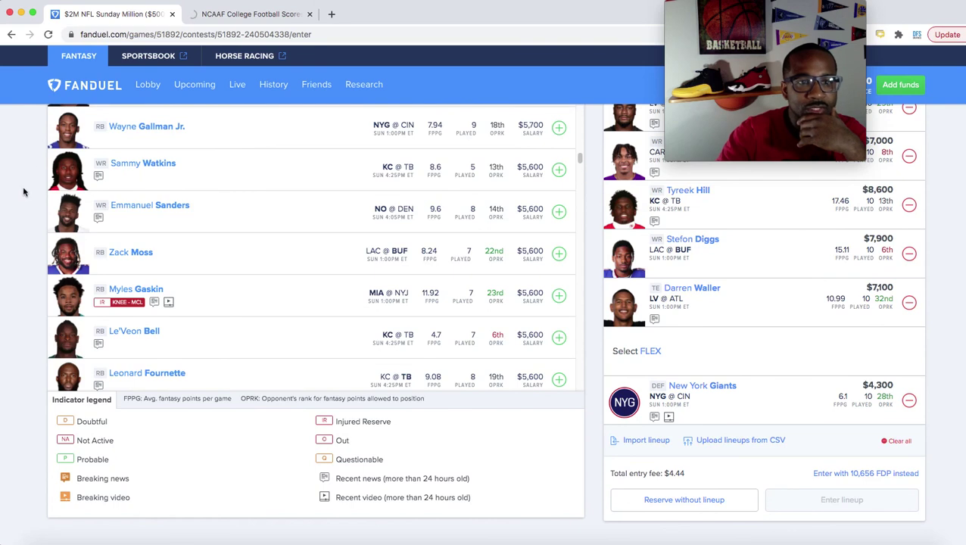
# Step: Compare the FLEX candidates priced from $5,600 up to $6,300 by FPPG, injury status and opponent rank, alongside the current lineup
pyautogui.scroll(1, 30, 197)
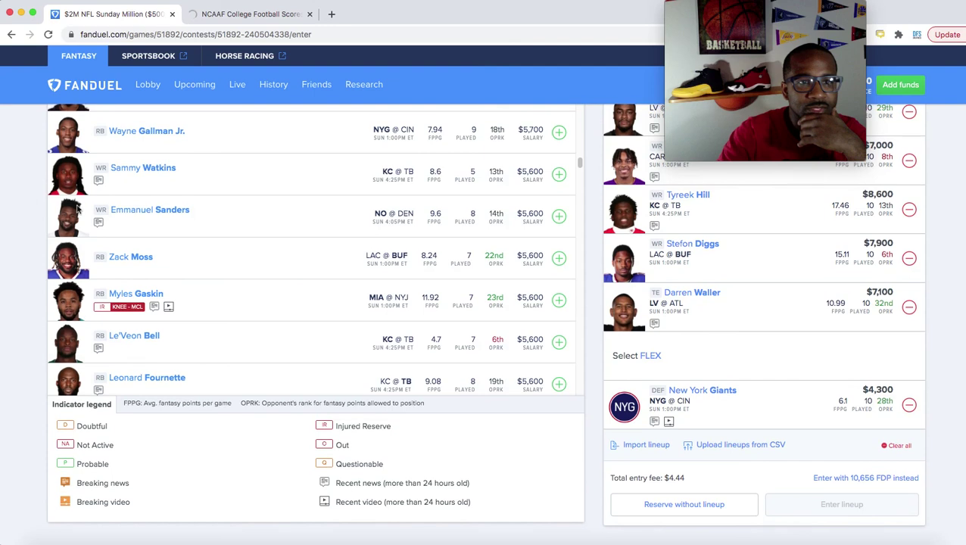
pyautogui.scroll(3, 85, 212)
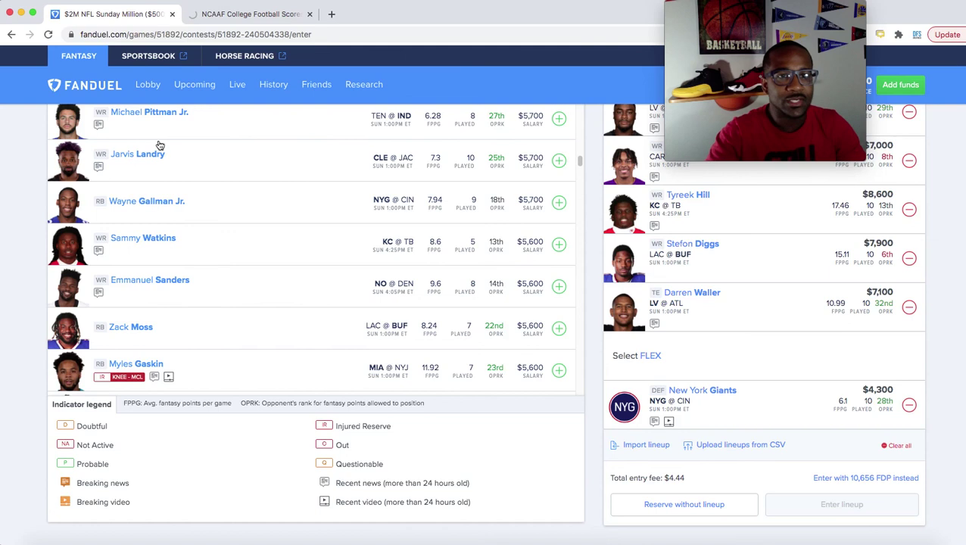
pyautogui.scroll(1, 158, 145)
pyautogui.scroll(2, 114, 197)
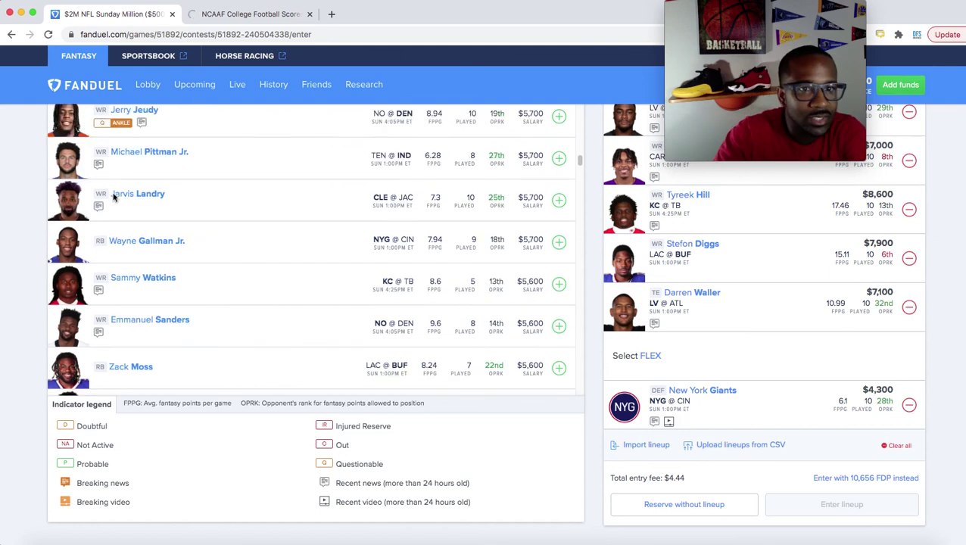
pyautogui.scroll(5, 113, 198)
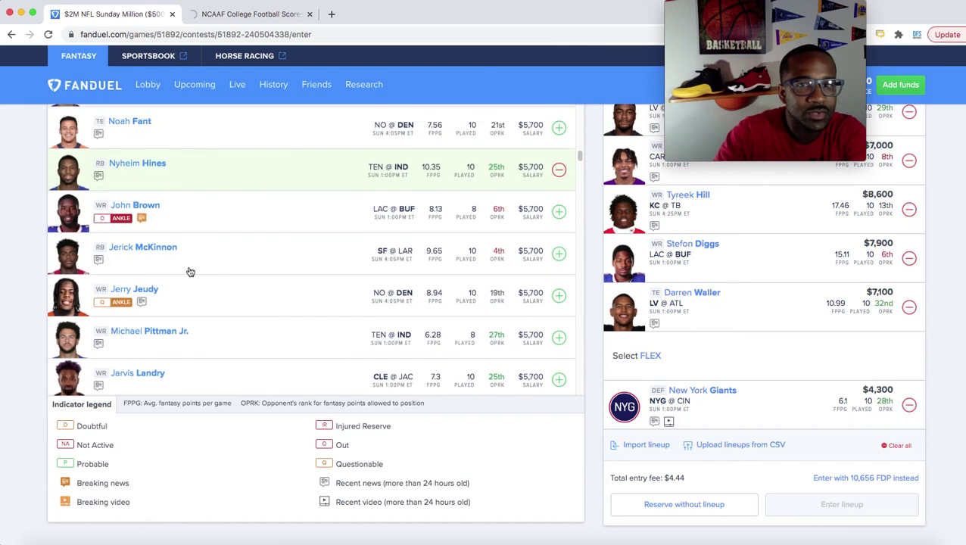
pyautogui.scroll(1, 191, 271)
pyautogui.scroll(3, 191, 273)
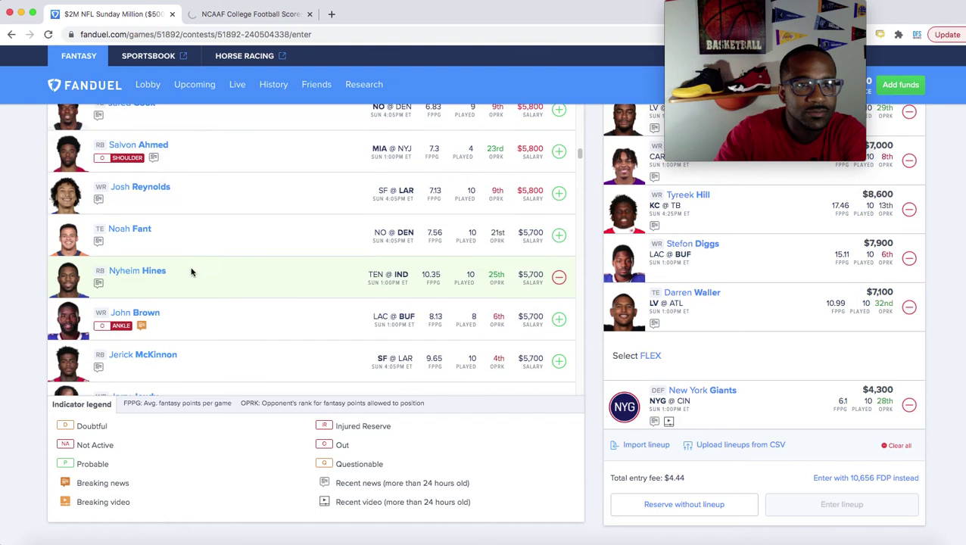
pyautogui.scroll(2, 190, 272)
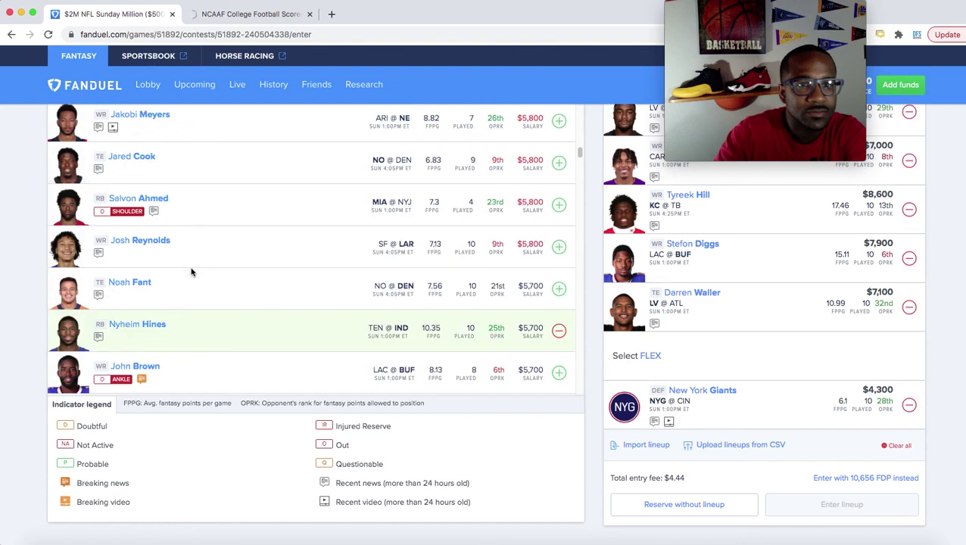
pyautogui.scroll(1, 191, 271)
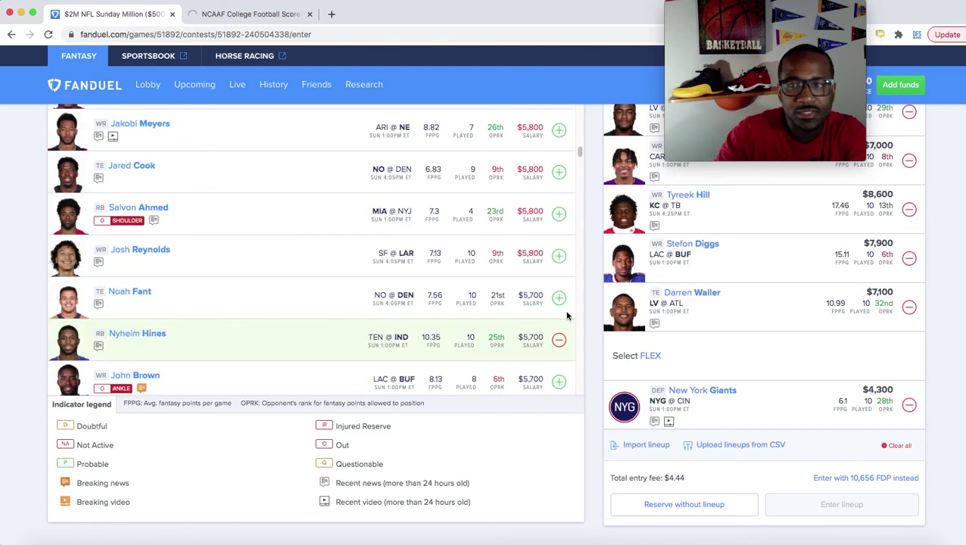
pyautogui.scroll(5, 582, 312)
pyautogui.scroll(1, 590, 310)
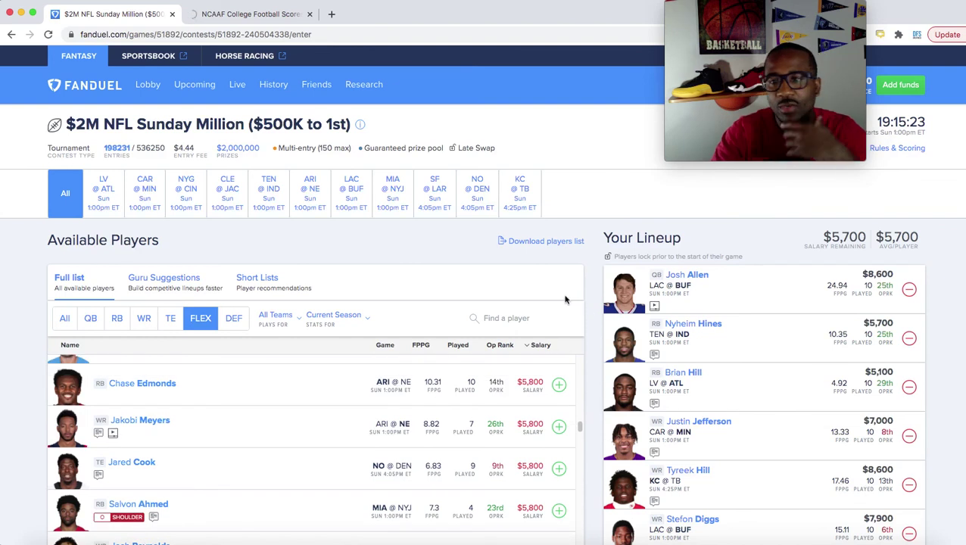
pyautogui.scroll(-5, 644, 325)
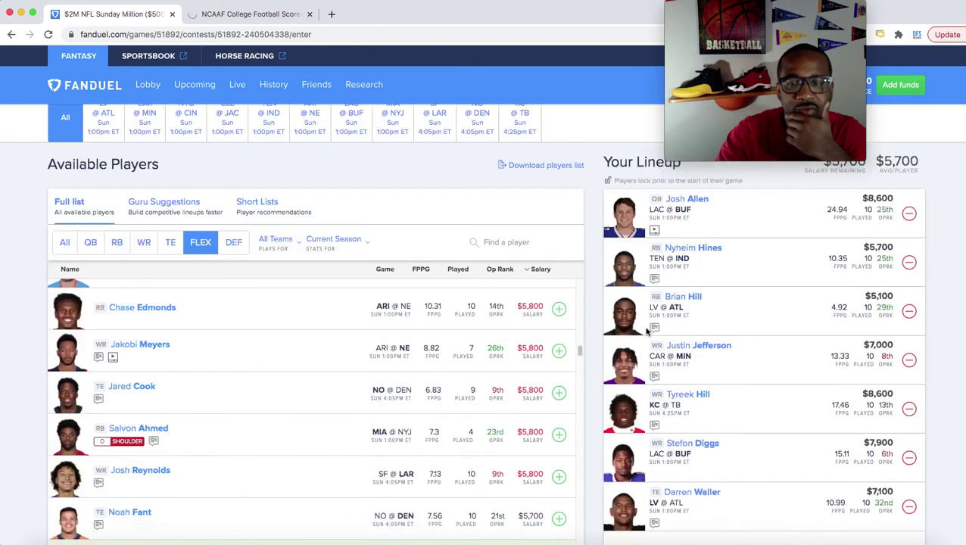
pyautogui.scroll(3, 646, 329)
pyautogui.scroll(3, 646, 331)
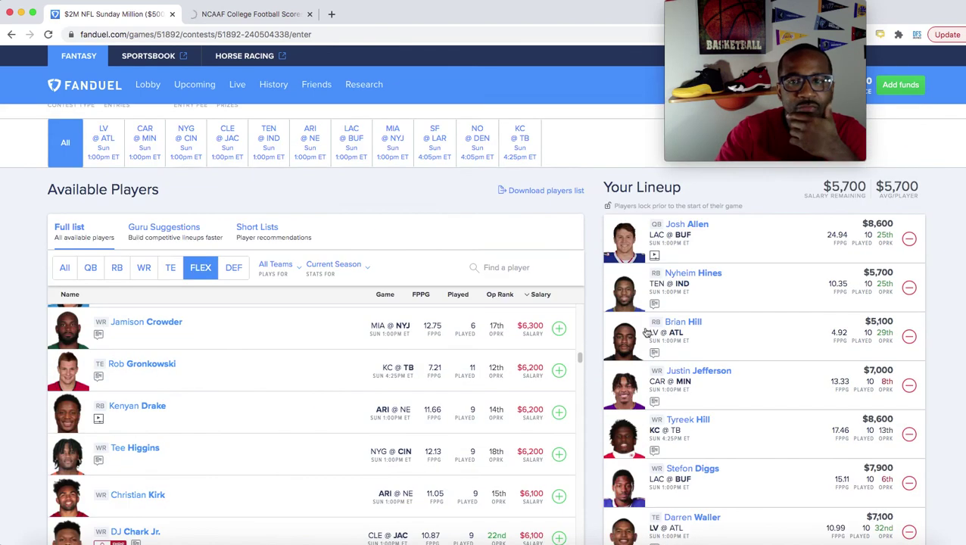